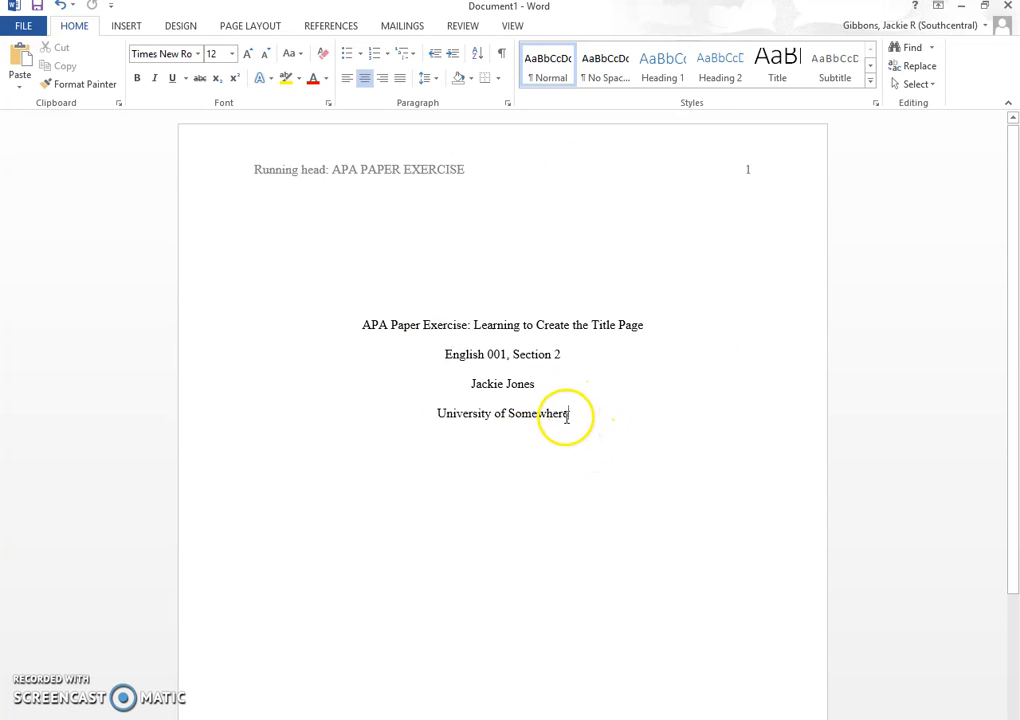
- Insert a page break on a new line beneath "University of Somewhere" on the title page
click(573, 416)
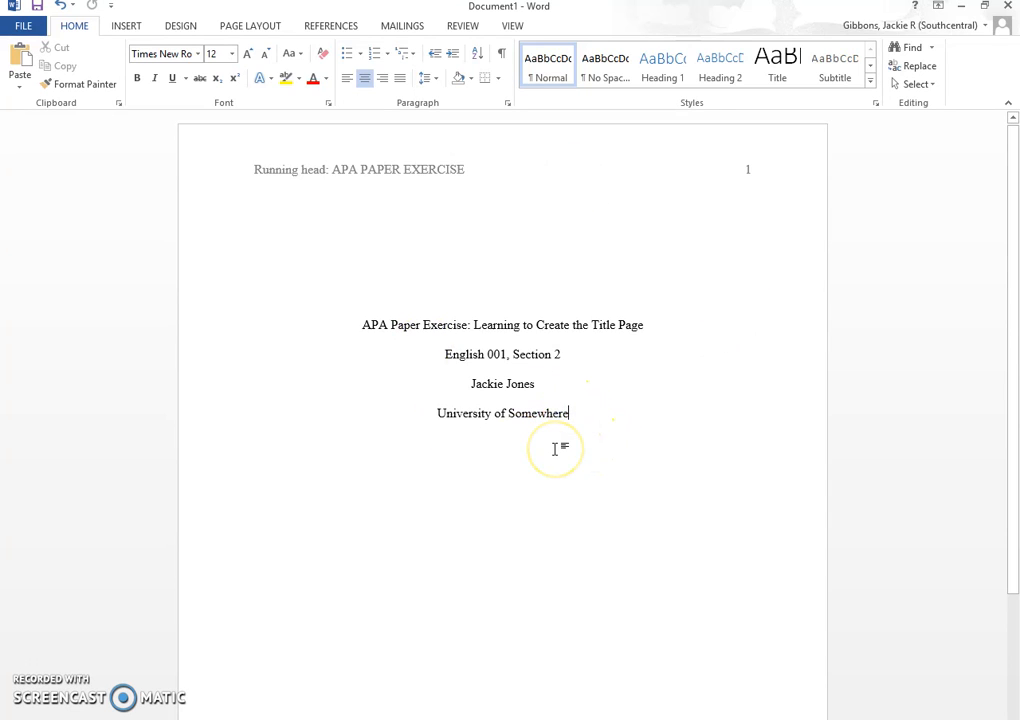
key(Return)
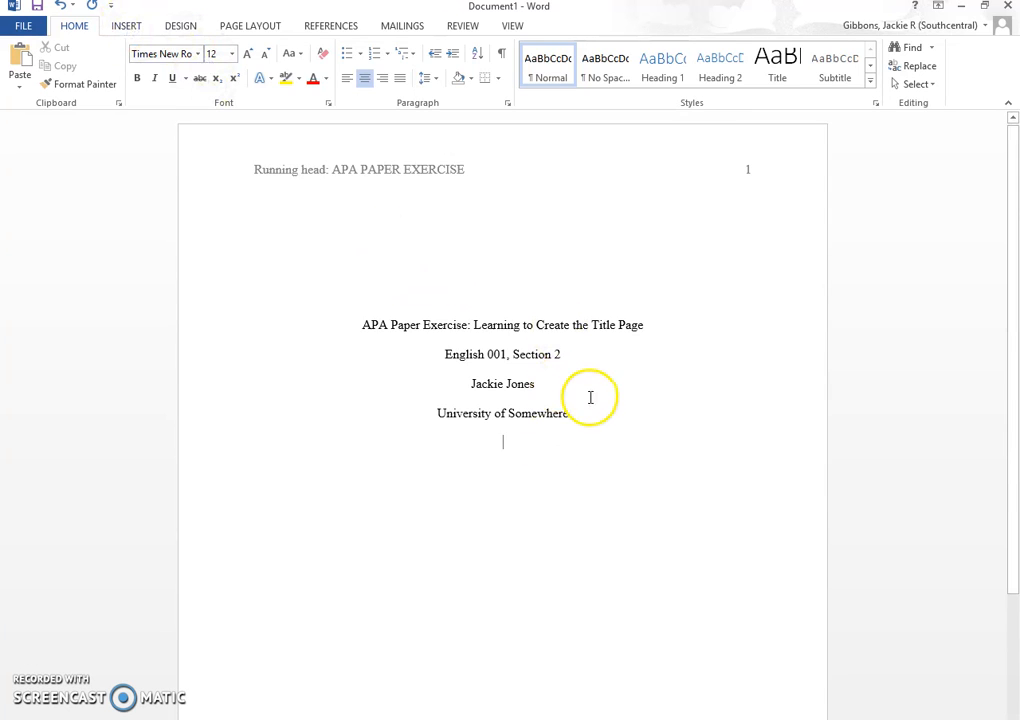
click(127, 26)
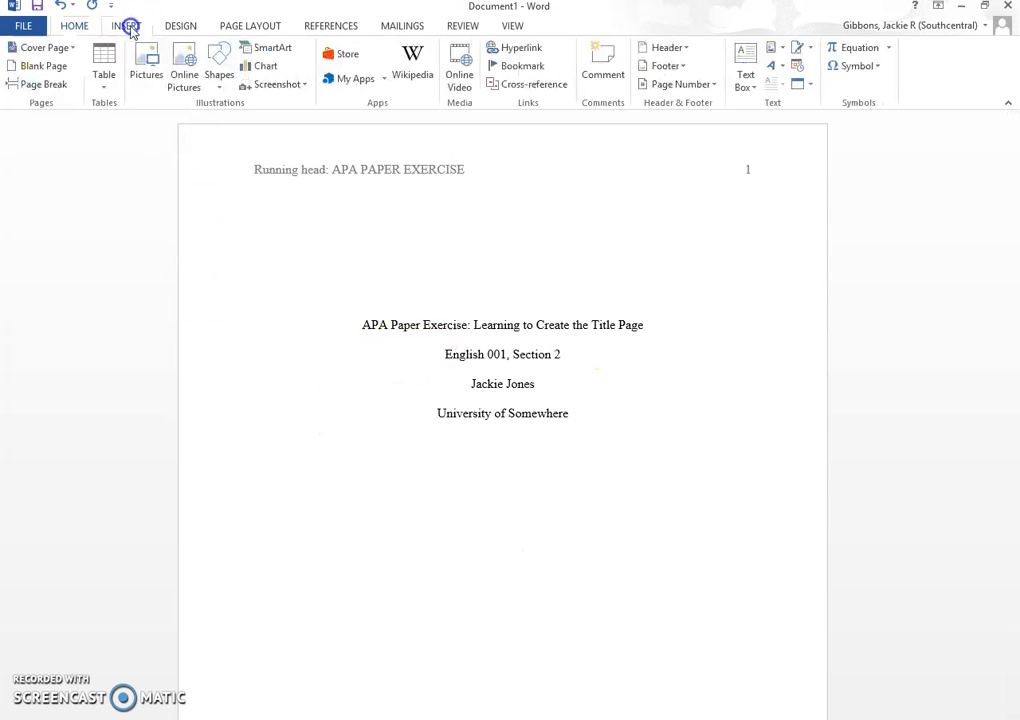
click(35, 84)
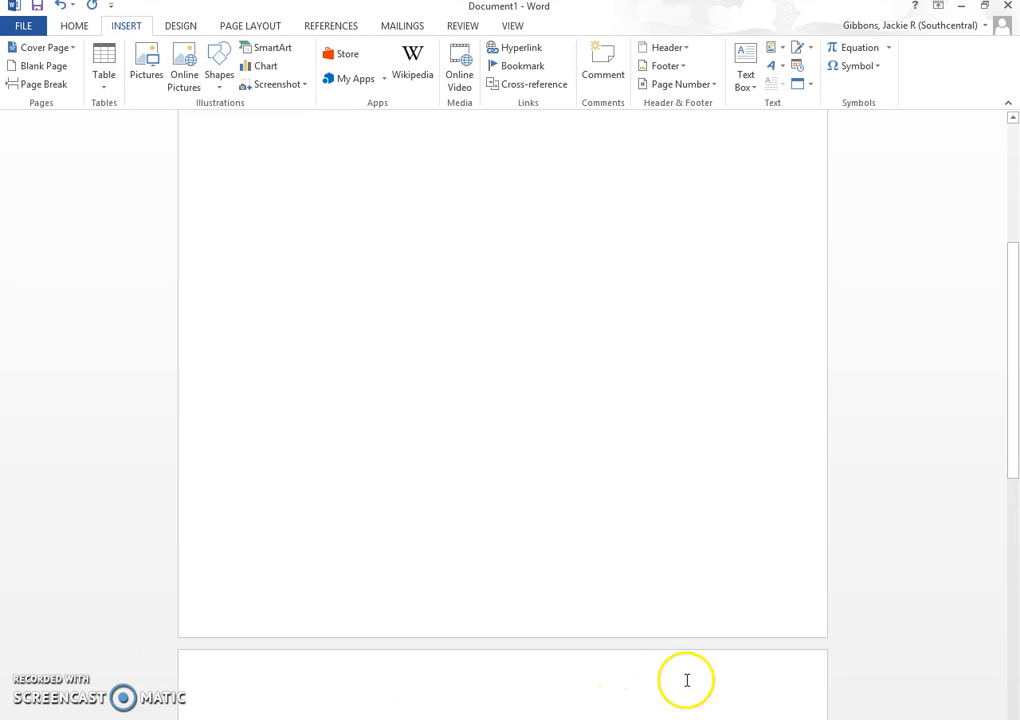
- Open the second page's header for editing with the Different First Page option enabled
click(1014, 372)
drag(1014, 372, 1013, 476)
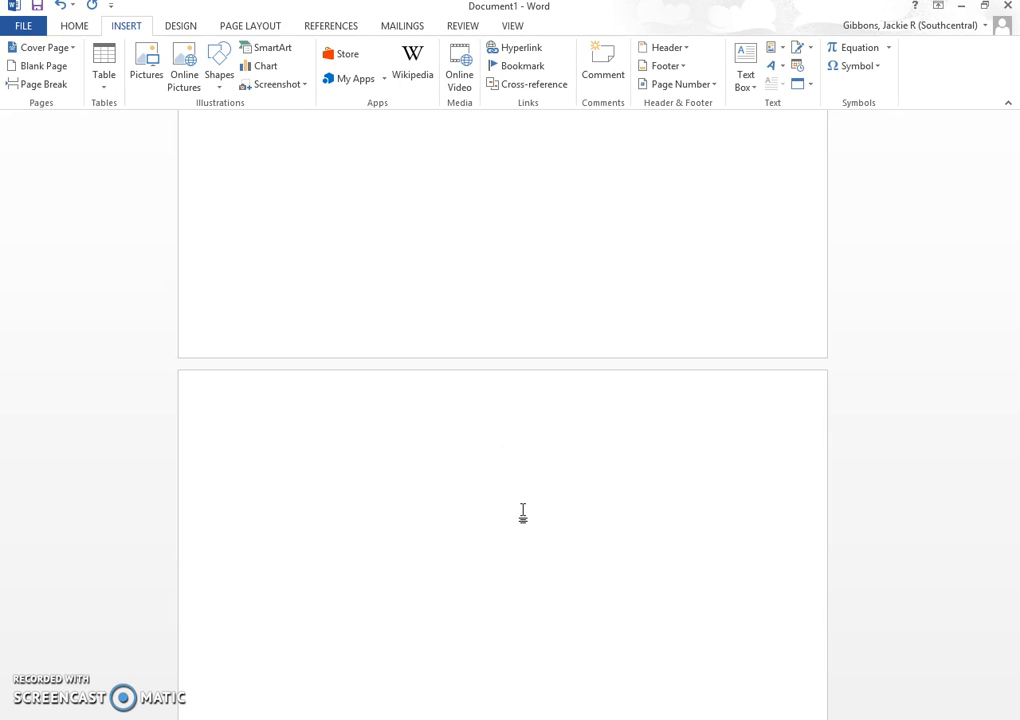
double_click(533, 399)
click(513, 46)
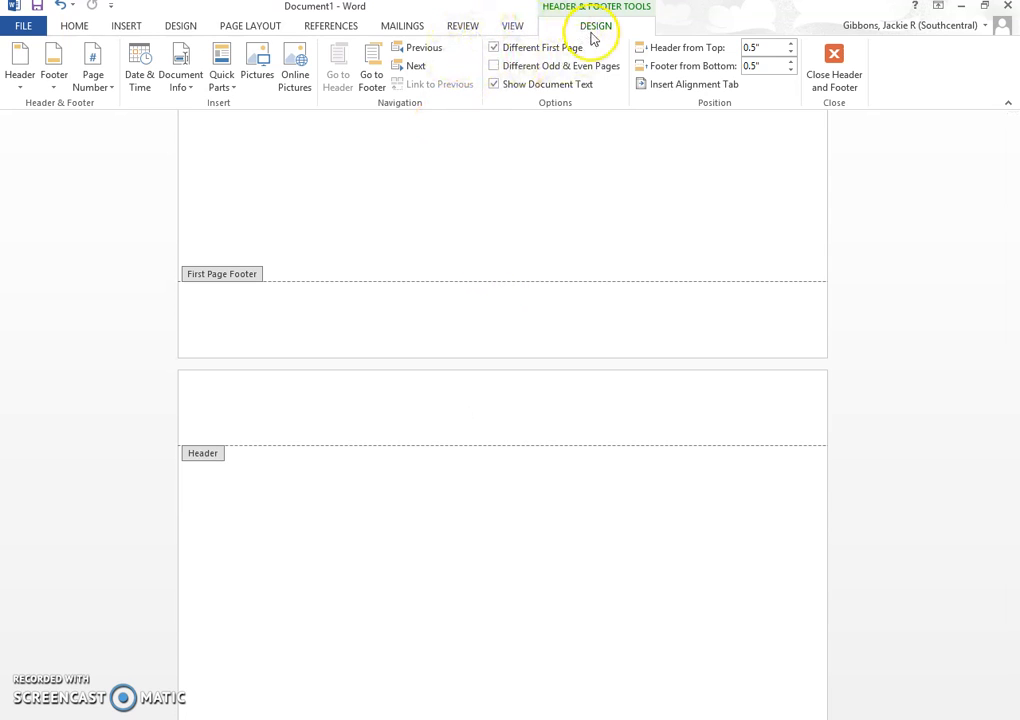
click(225, 422)
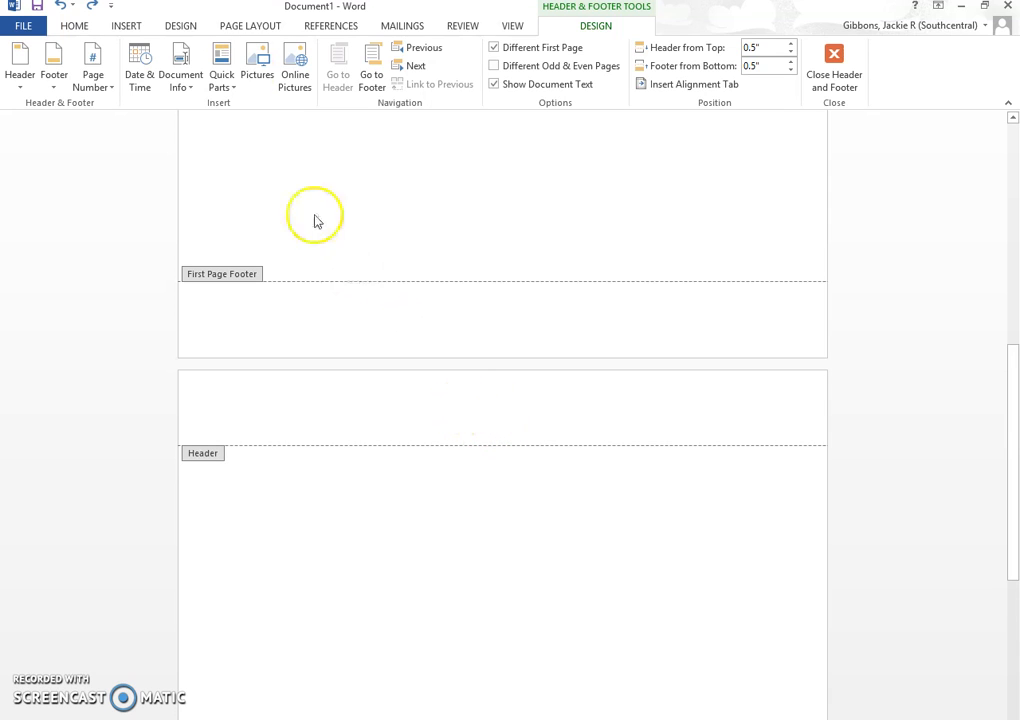
- Insert a top-of-page number in the second page's header using the Plain Number 3 style
click(125, 26)
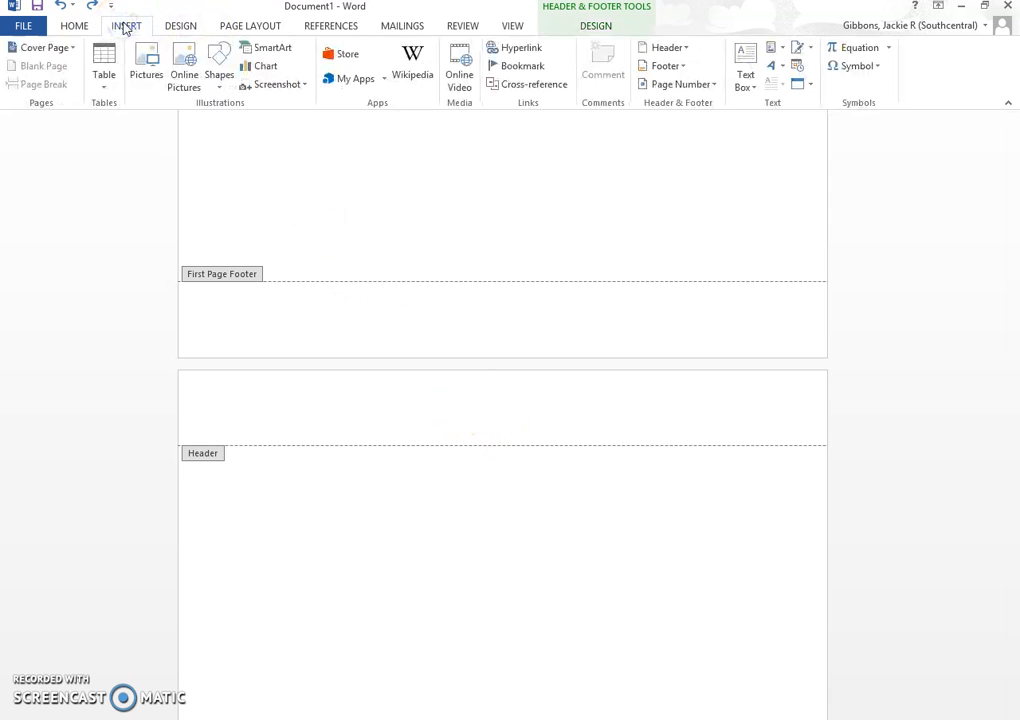
click(703, 86)
mouse_move(701, 104)
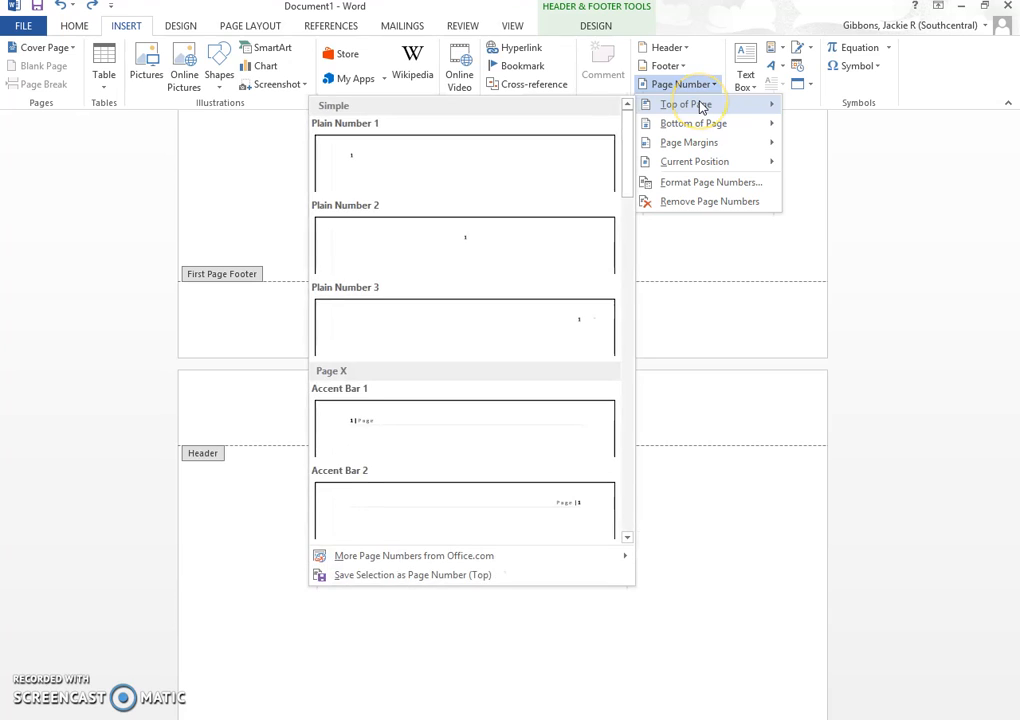
click(497, 336)
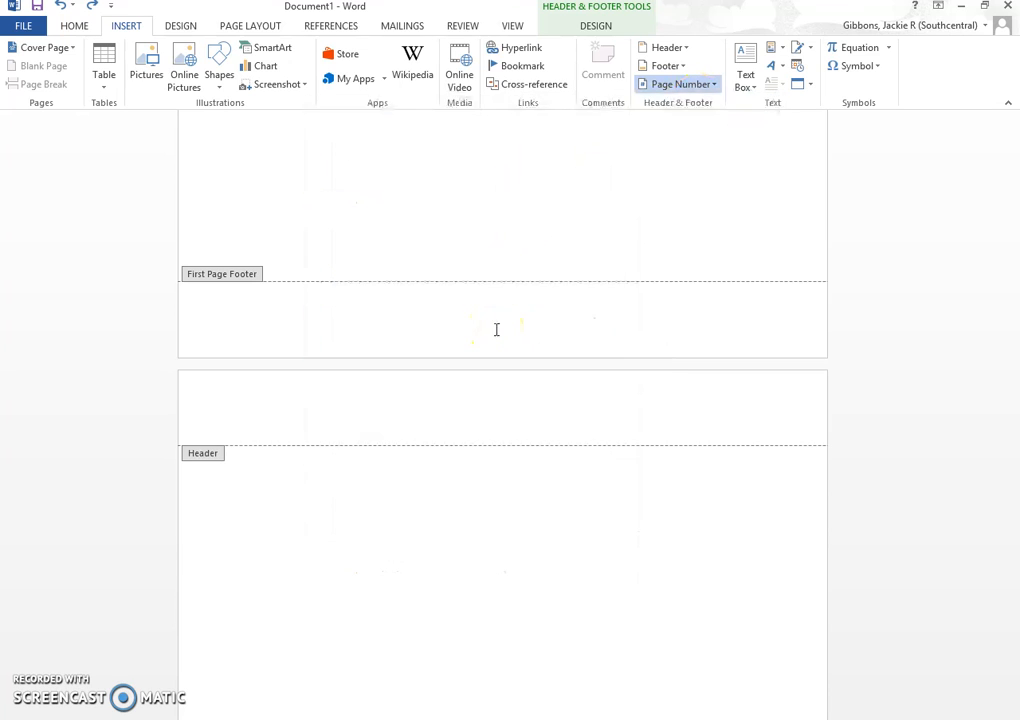
click(741, 412)
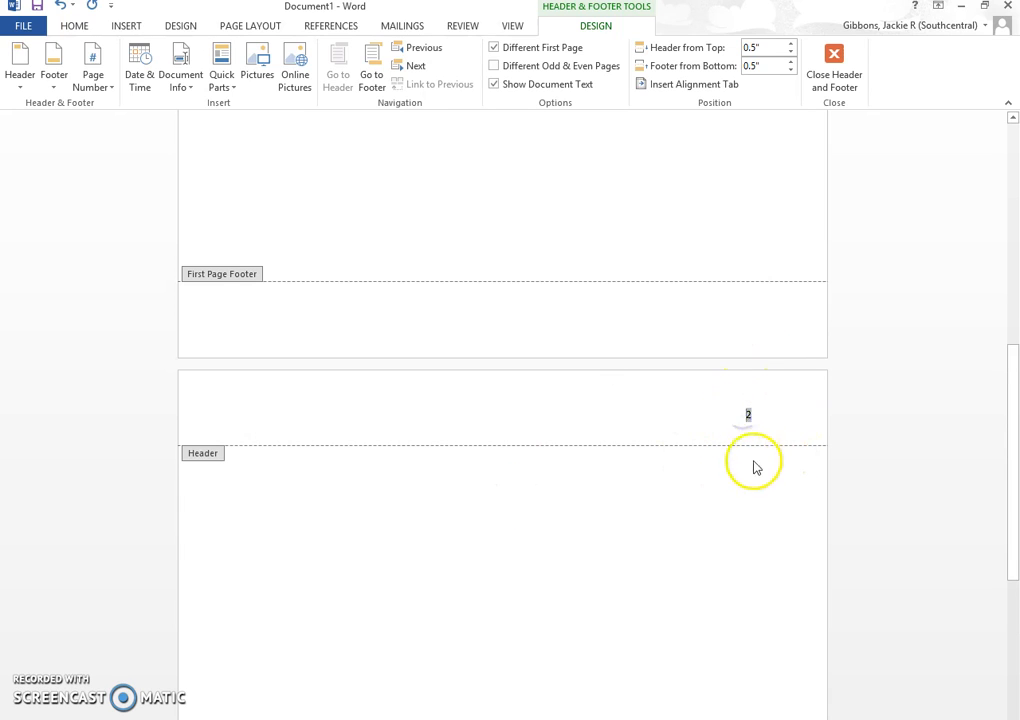
- Add the shortened title APA PAPER EXERCISE before page 2's header number, spaced so the title sits at the left margin
click(1012, 452)
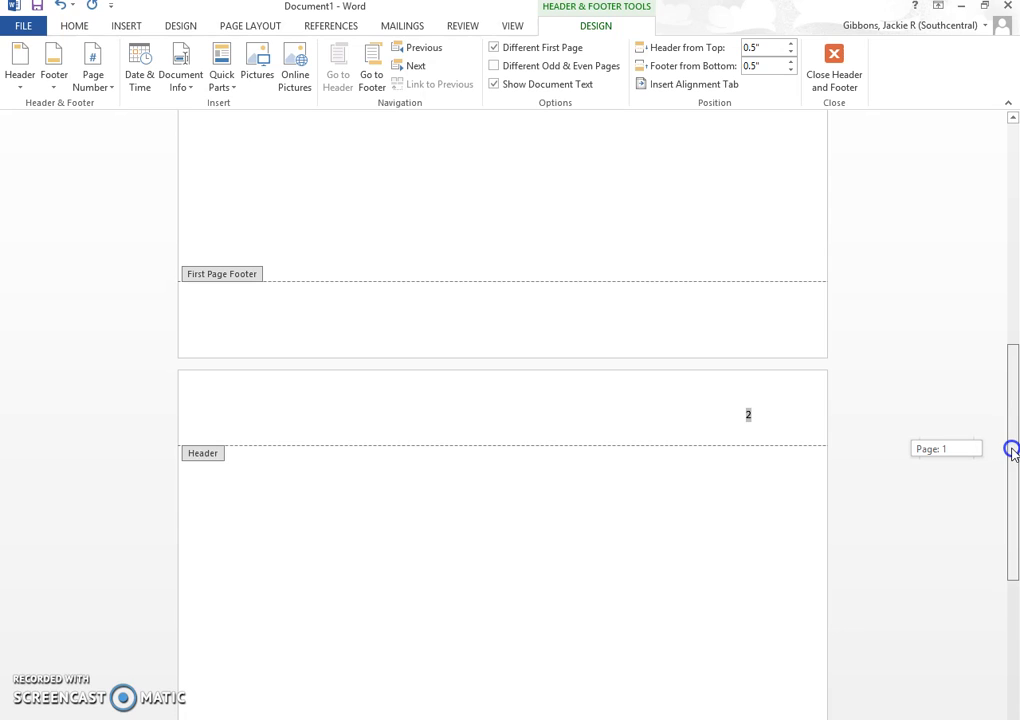
drag(1012, 452, 1013, 218)
click(406, 383)
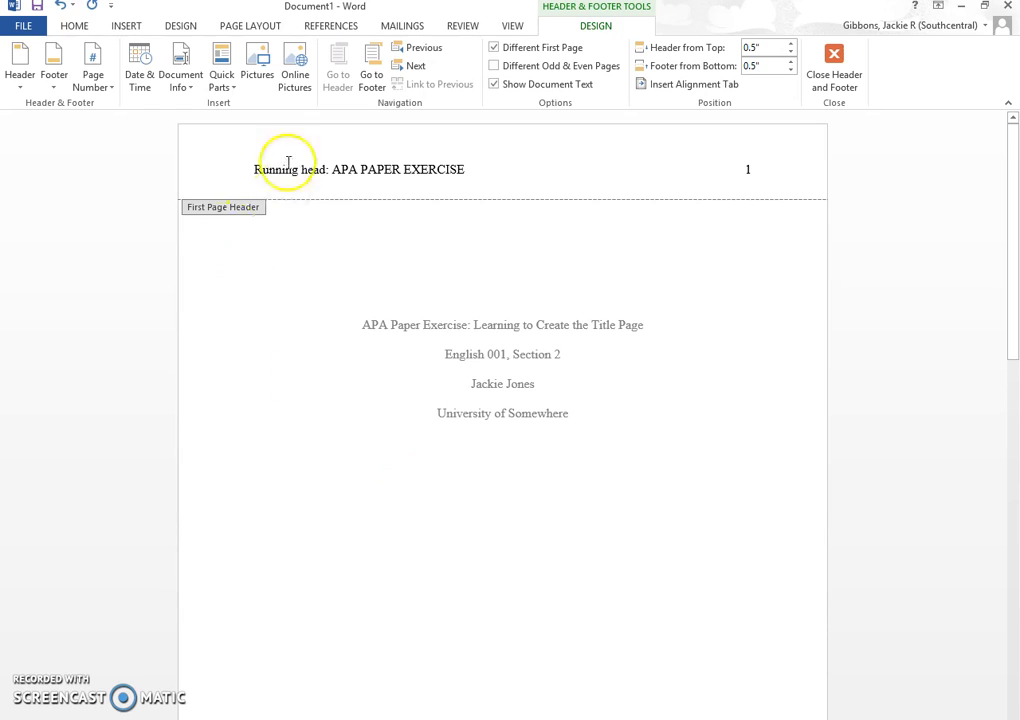
drag(468, 170, 333, 172)
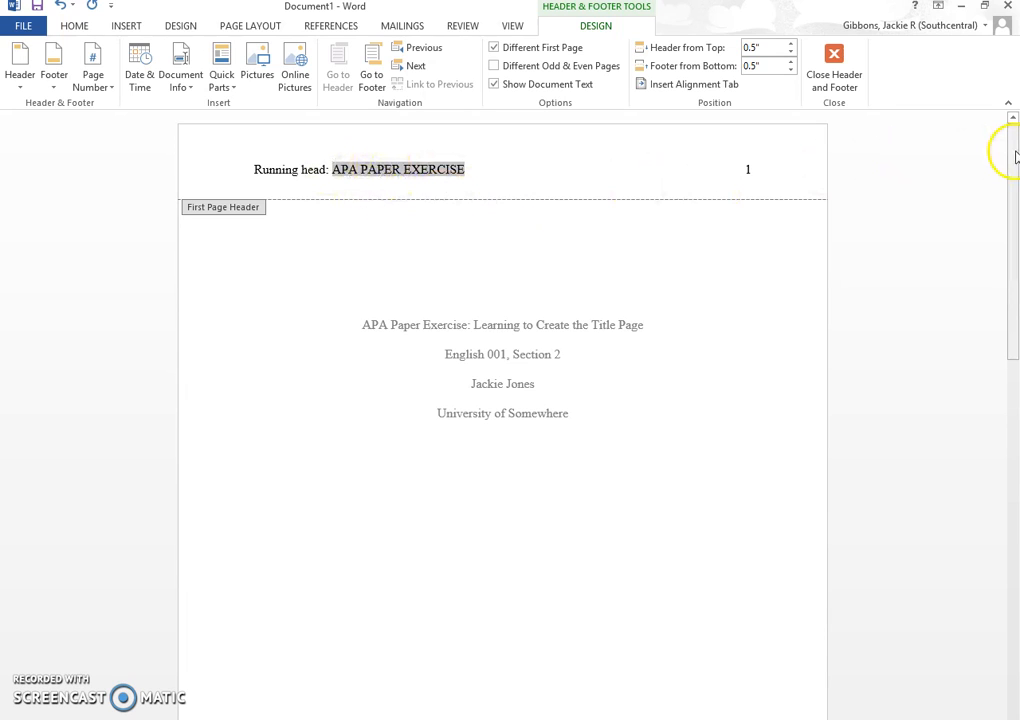
drag(1015, 155, 1009, 368)
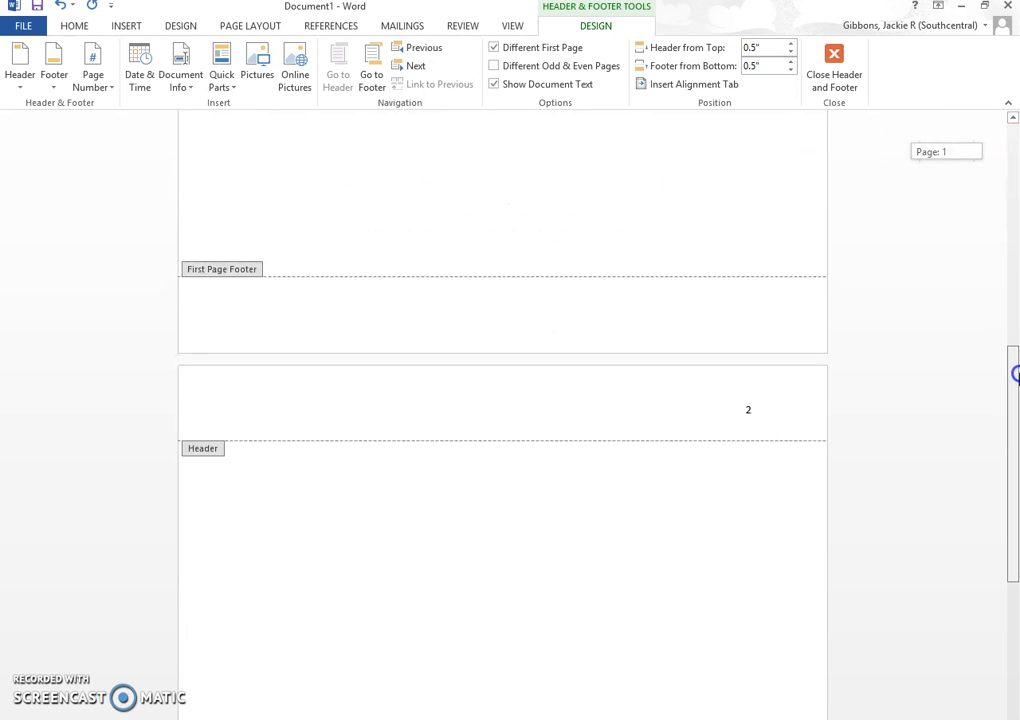
click(716, 411)
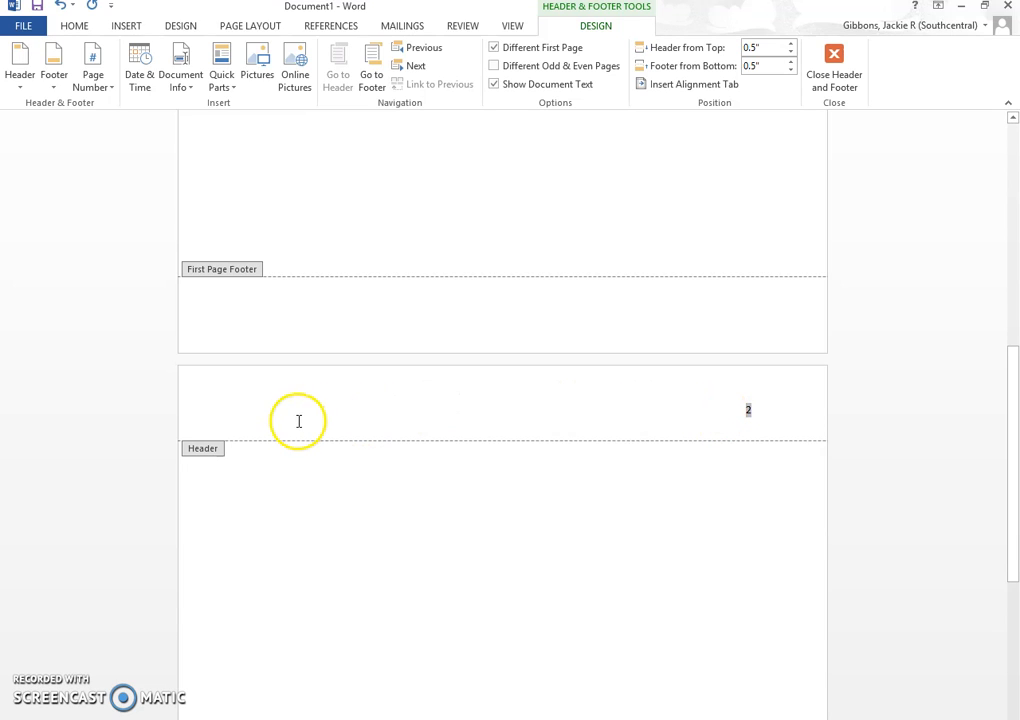
drag(1016, 452, 995, 412)
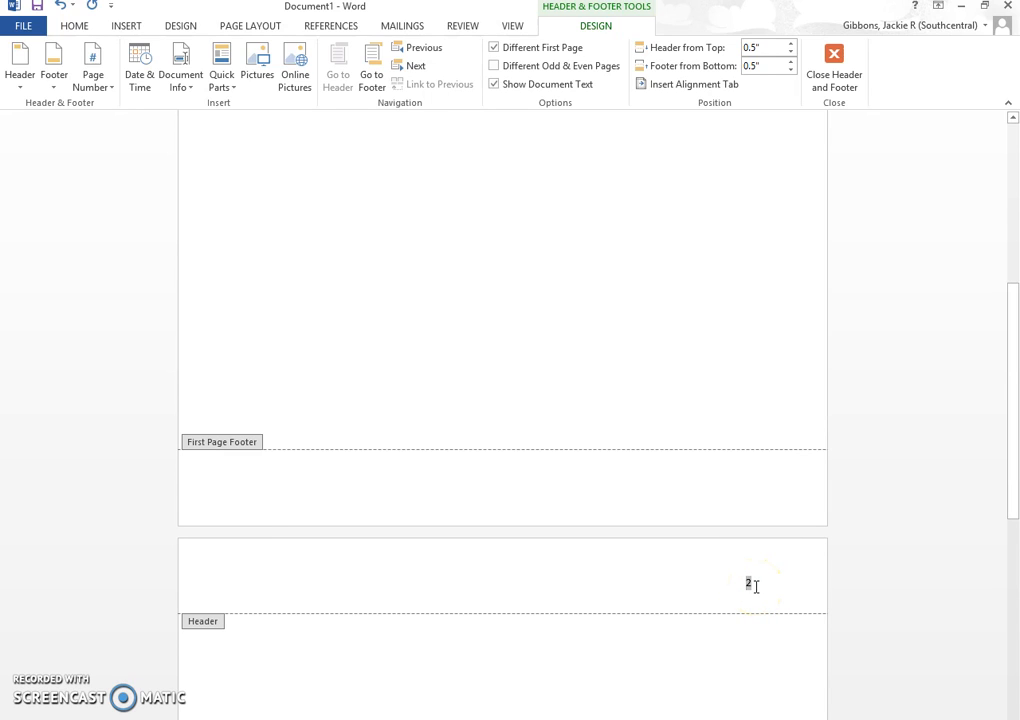
text(p)
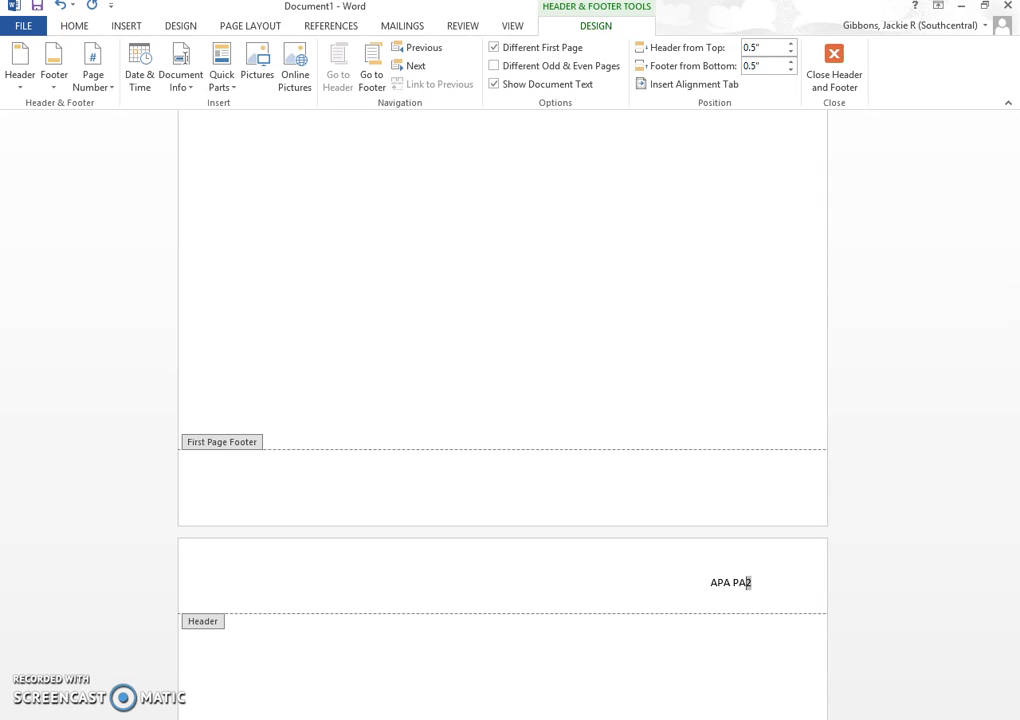
text(A PAPER EXERCISE)
key(Tab)
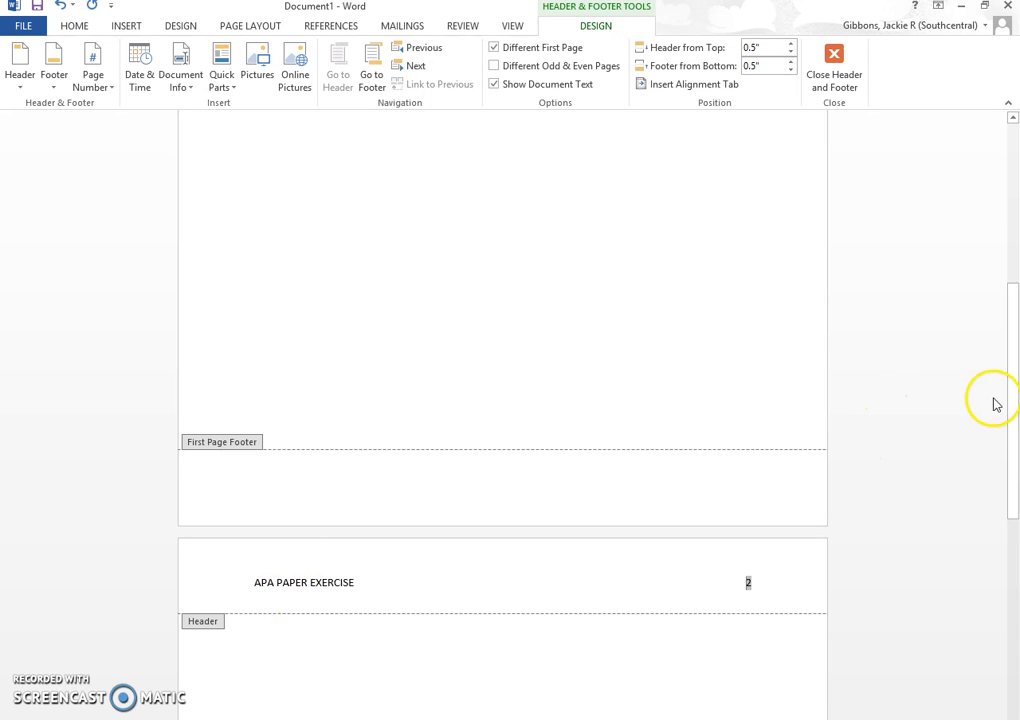
- Set the font of the entire page 2 header line, including the page number, to Times New Roman
drag(1009, 405, 1015, 472)
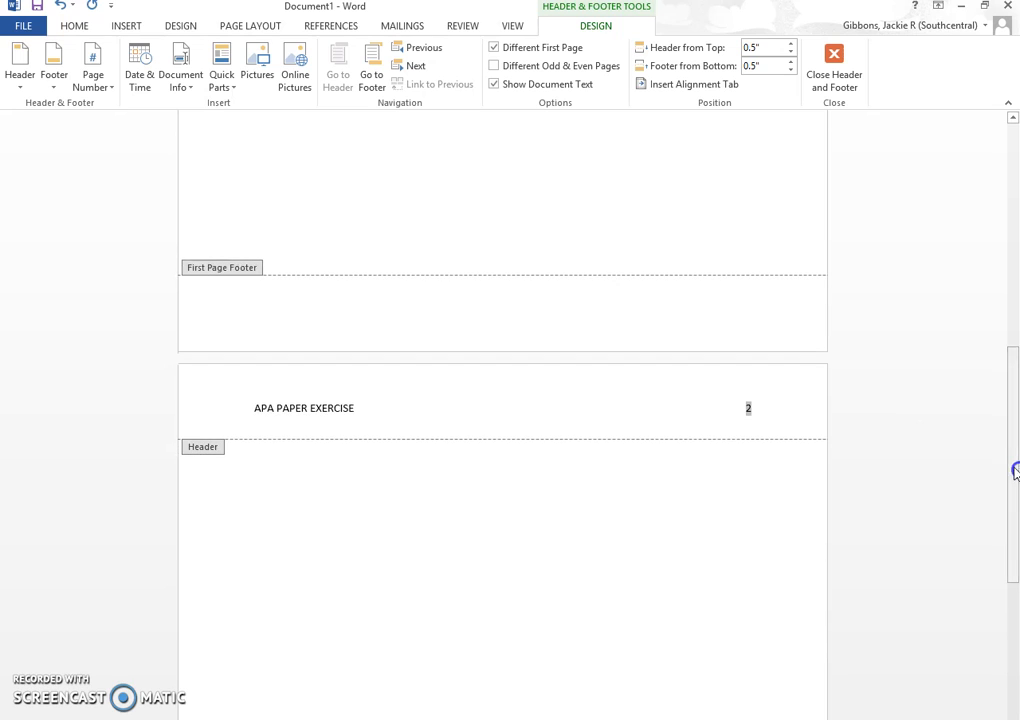
click(73, 28)
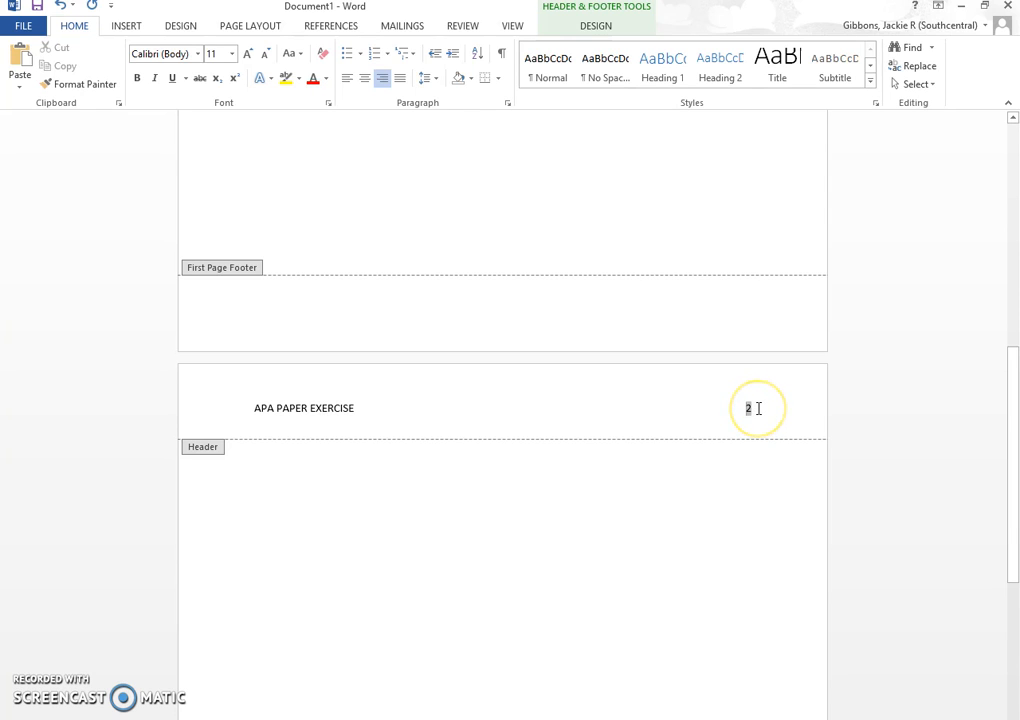
drag(757, 408, 239, 411)
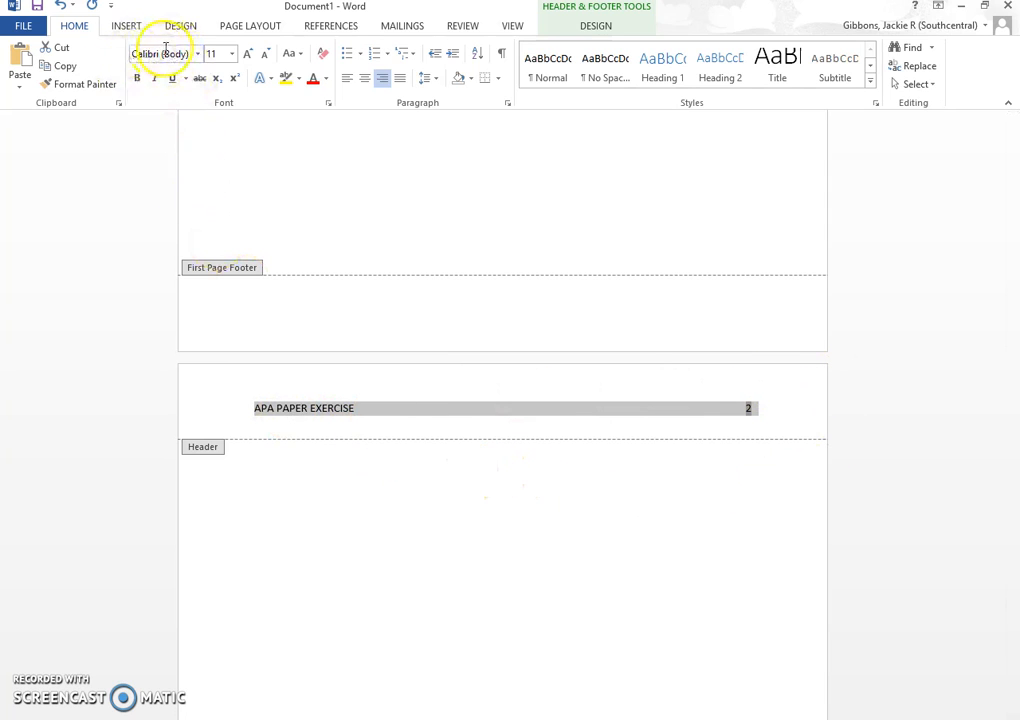
click(197, 56)
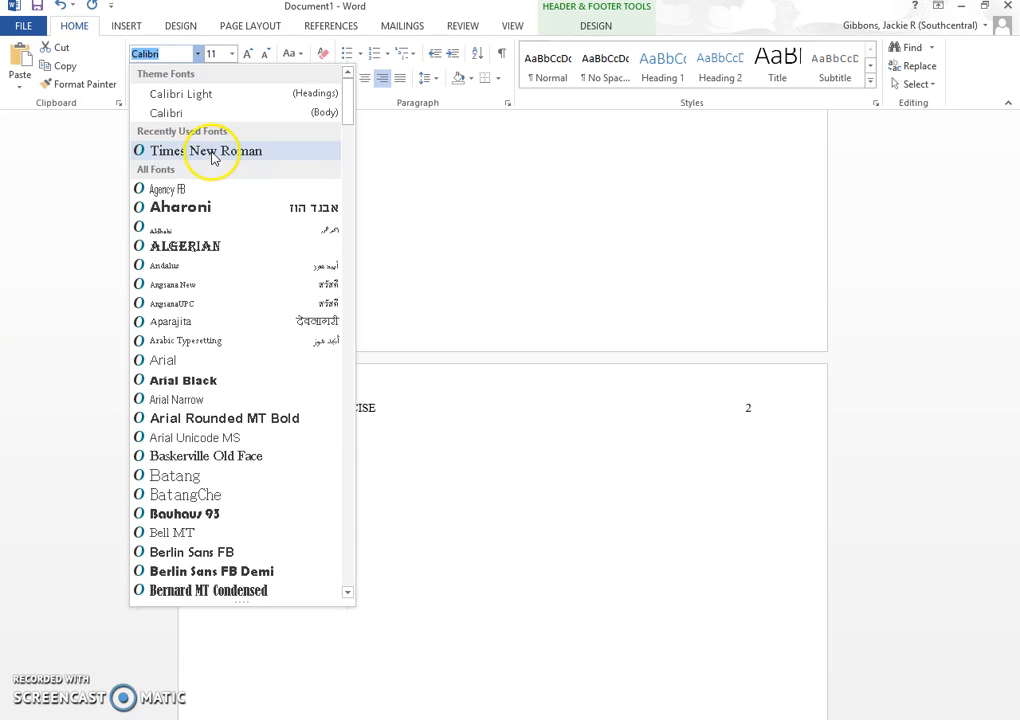
click(207, 153)
click(153, 53)
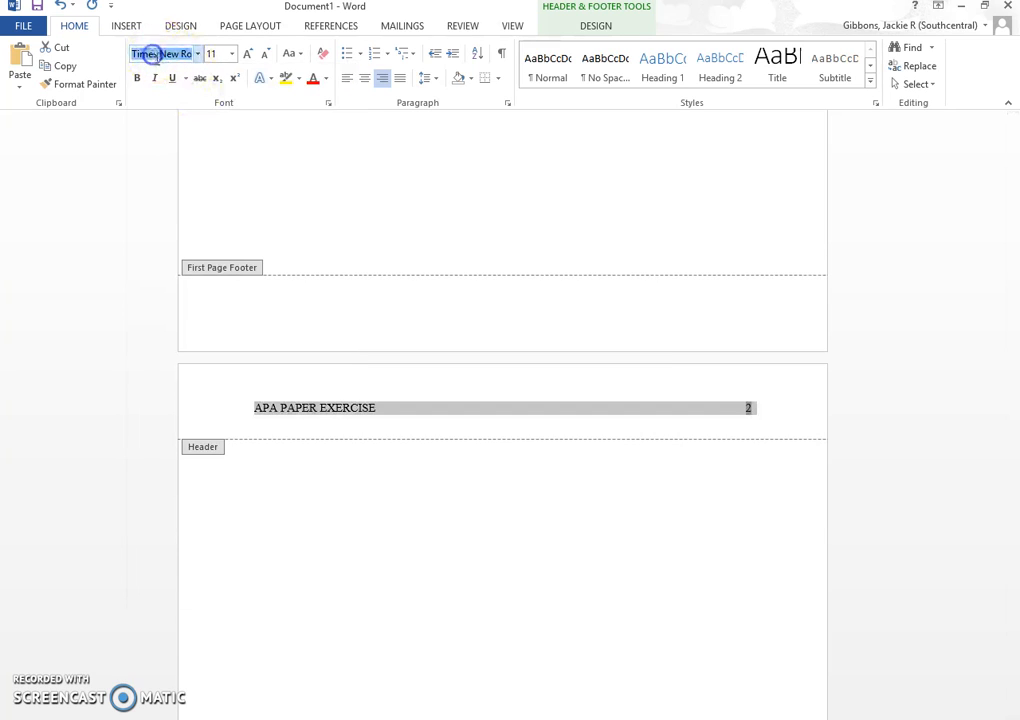
text(TelM)
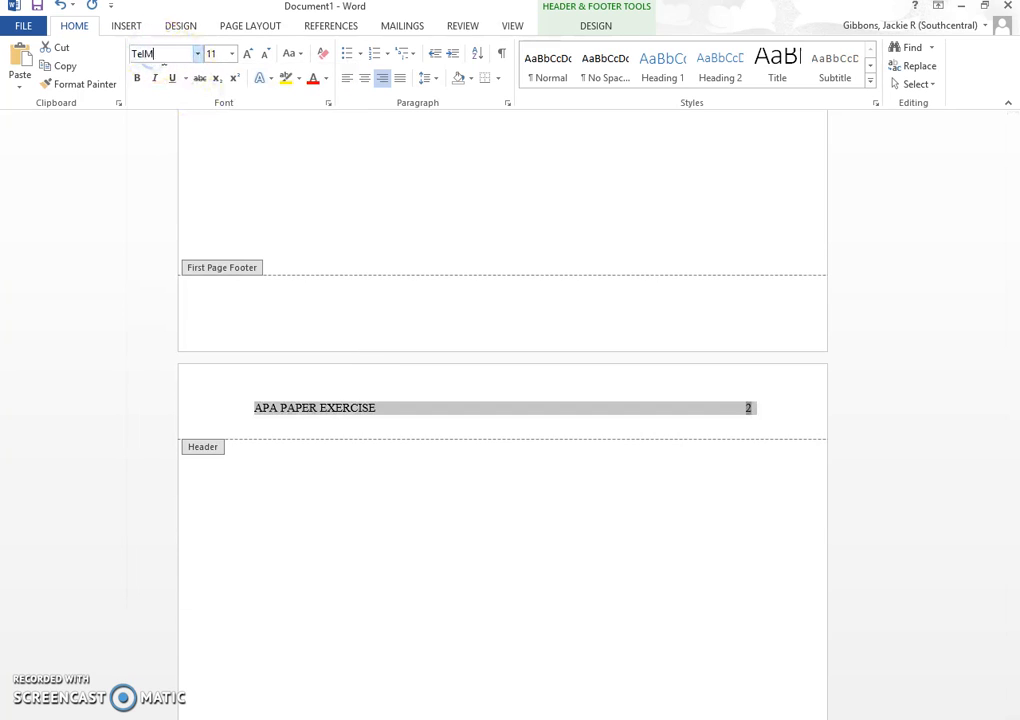
key(BackSpace)
text(imes New Ro)
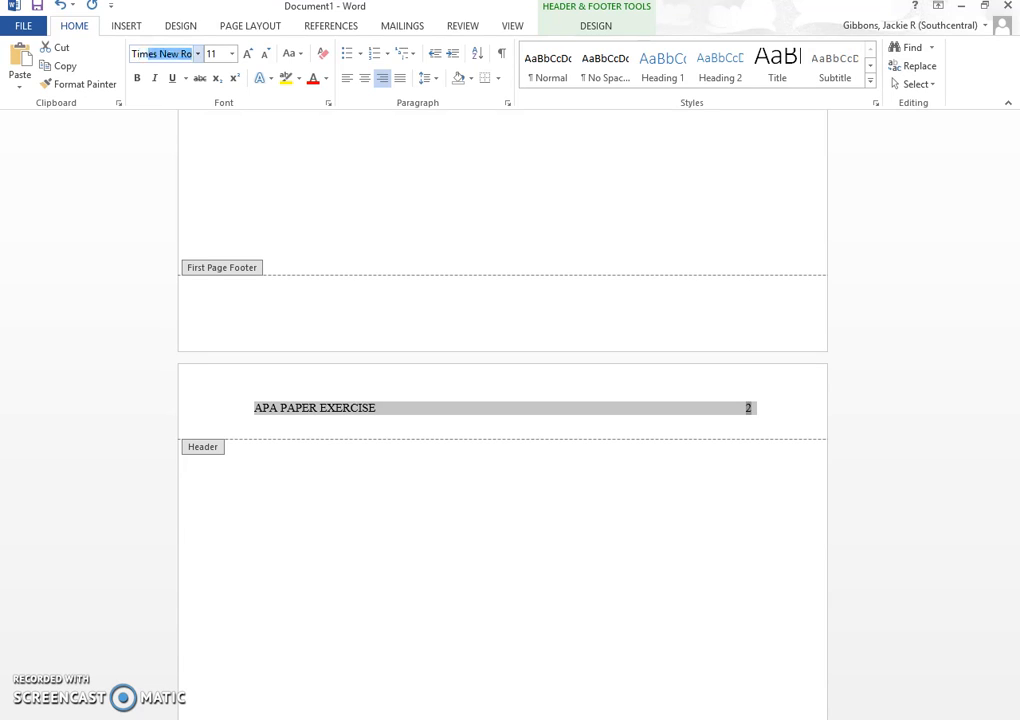
key(Return)
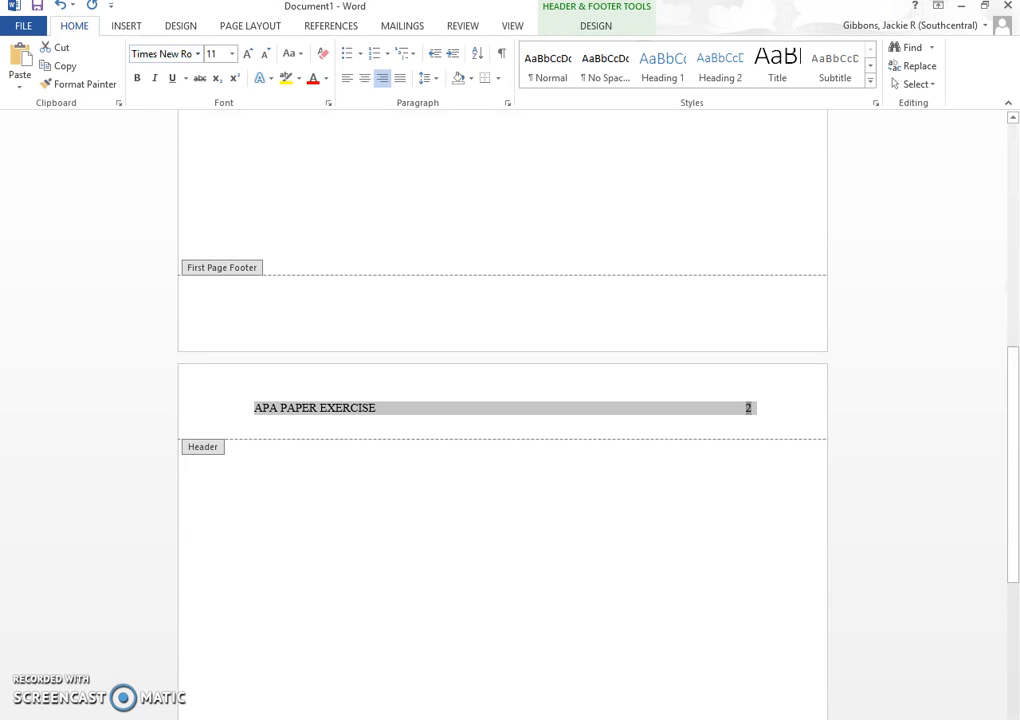
- Set the page 2 header line to size 12, then close the header and return to the page's body
click(232, 54)
click(214, 132)
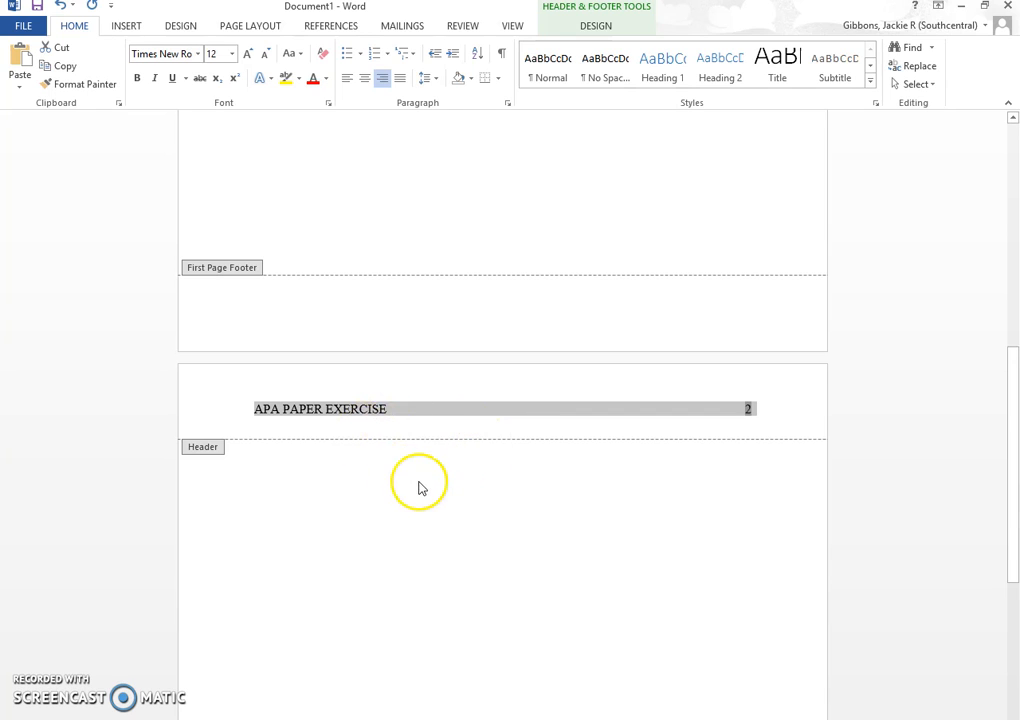
double_click(528, 466)
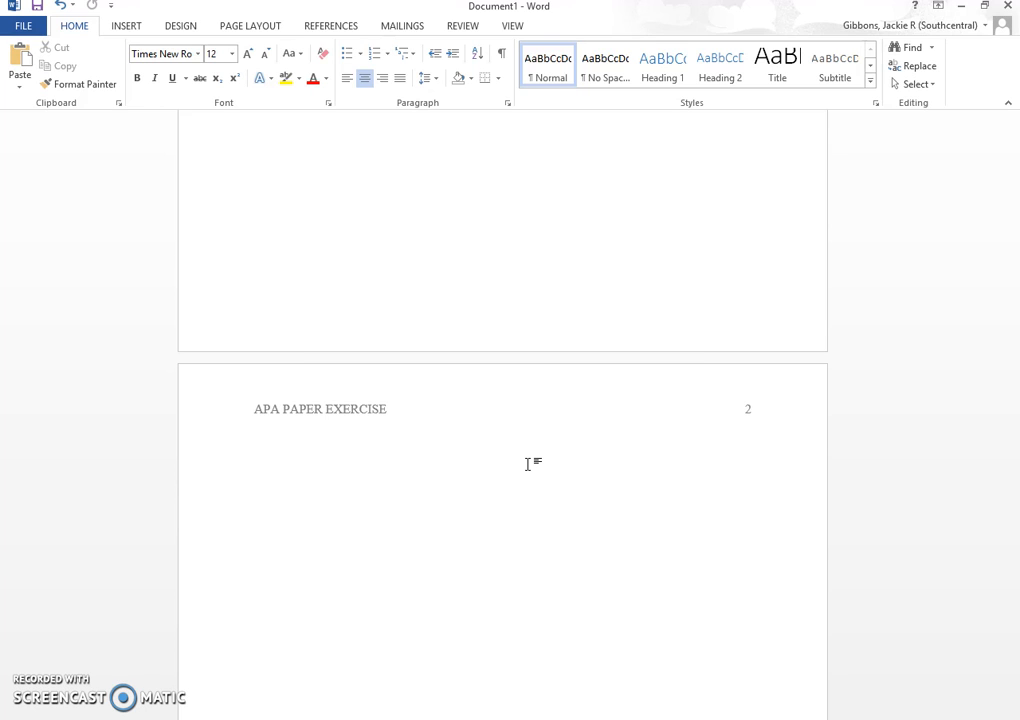
scroll(527, 464, up, 3)
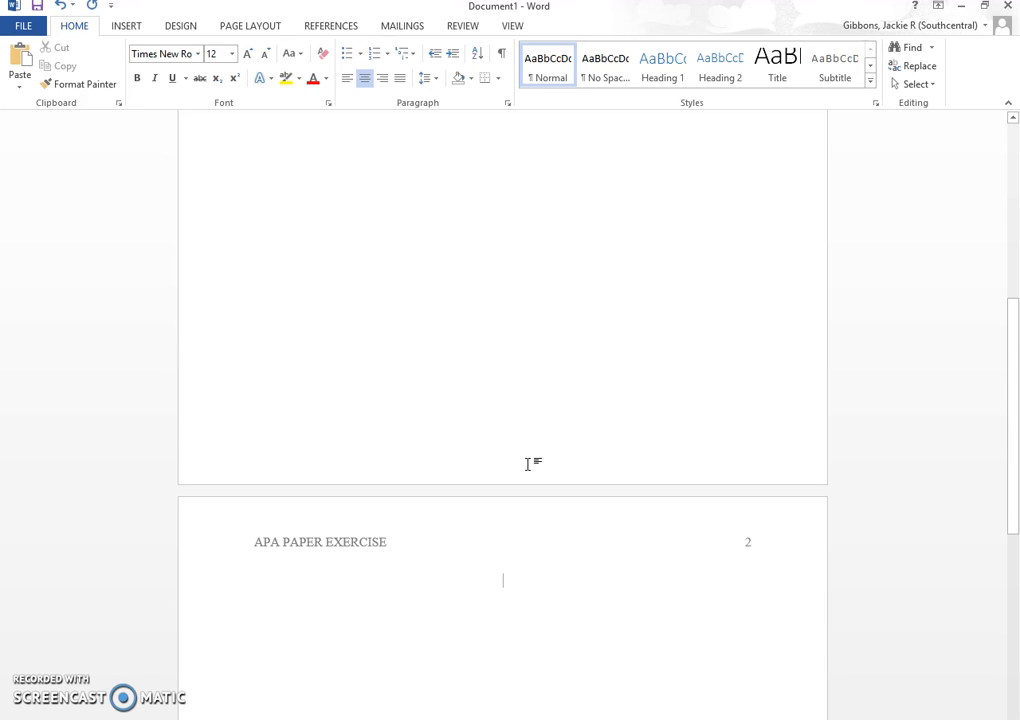
click(544, 595)
click(526, 570)
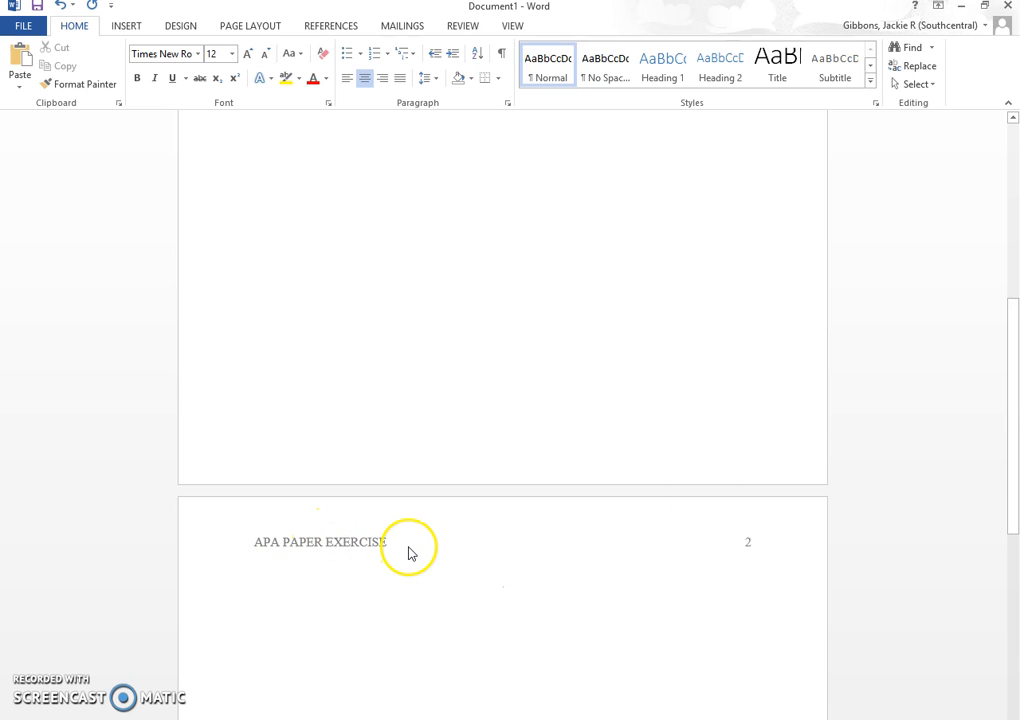
- Copy the full title line "APA Paper Exercise: Learning to Create the Title Page" from the title page
drag(1013, 465, 1013, 290)
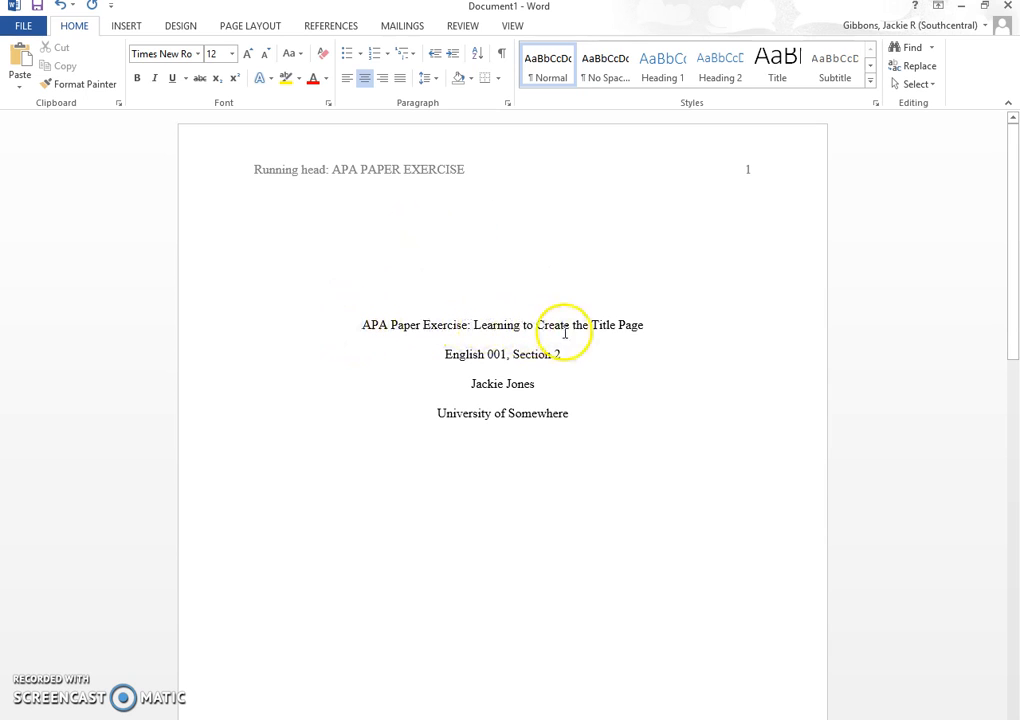
drag(646, 327, 363, 325)
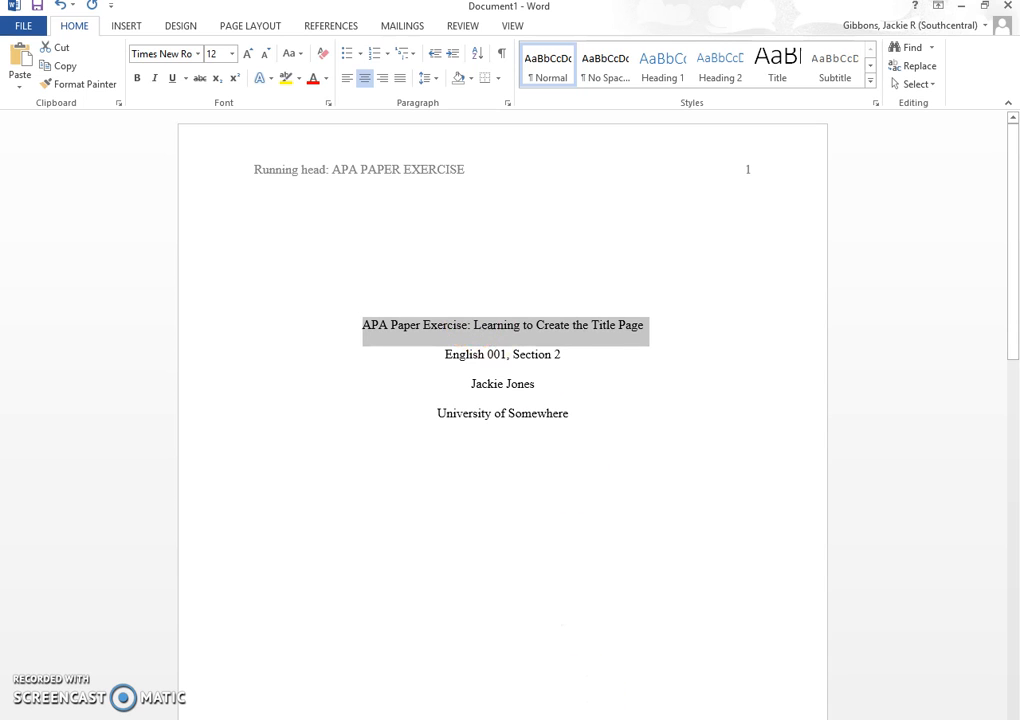
right_click(472, 333)
click(509, 361)
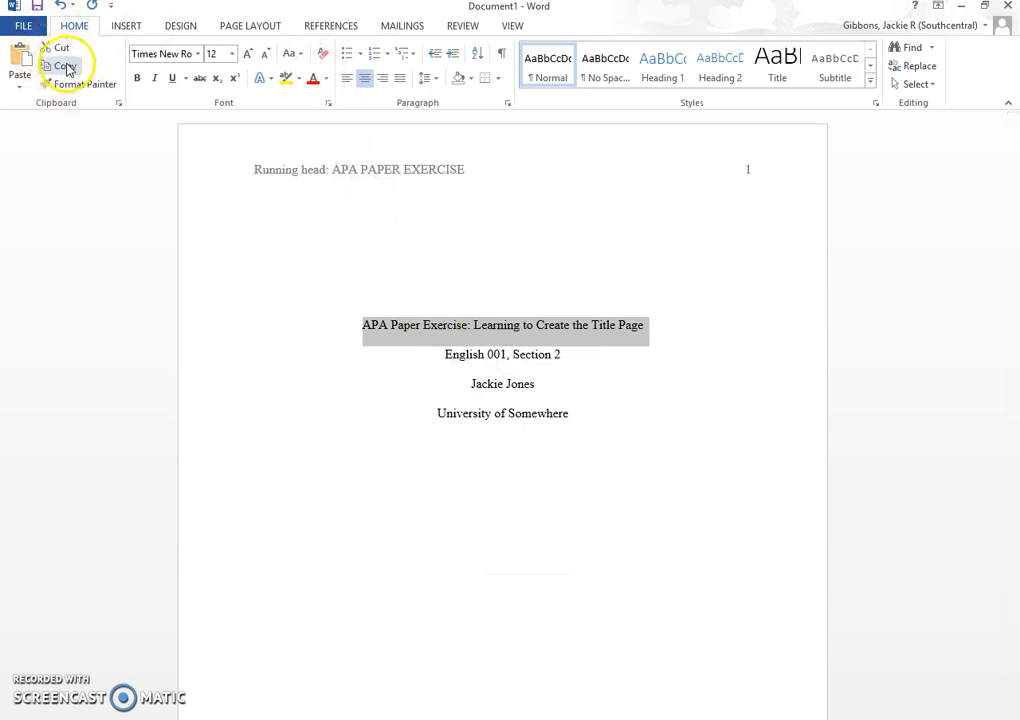
- Paste the copied full title with its source formatting on the first body line of page 2, below the header
click(1015, 180)
drag(1015, 180, 1013, 346)
click(464, 569)
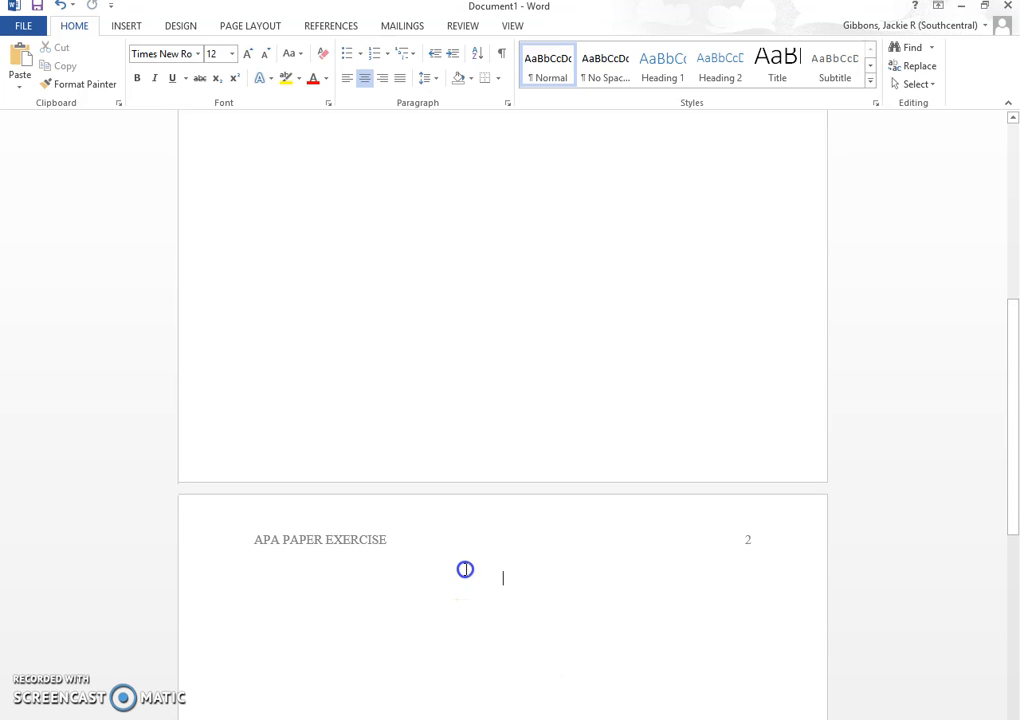
right_click(483, 567)
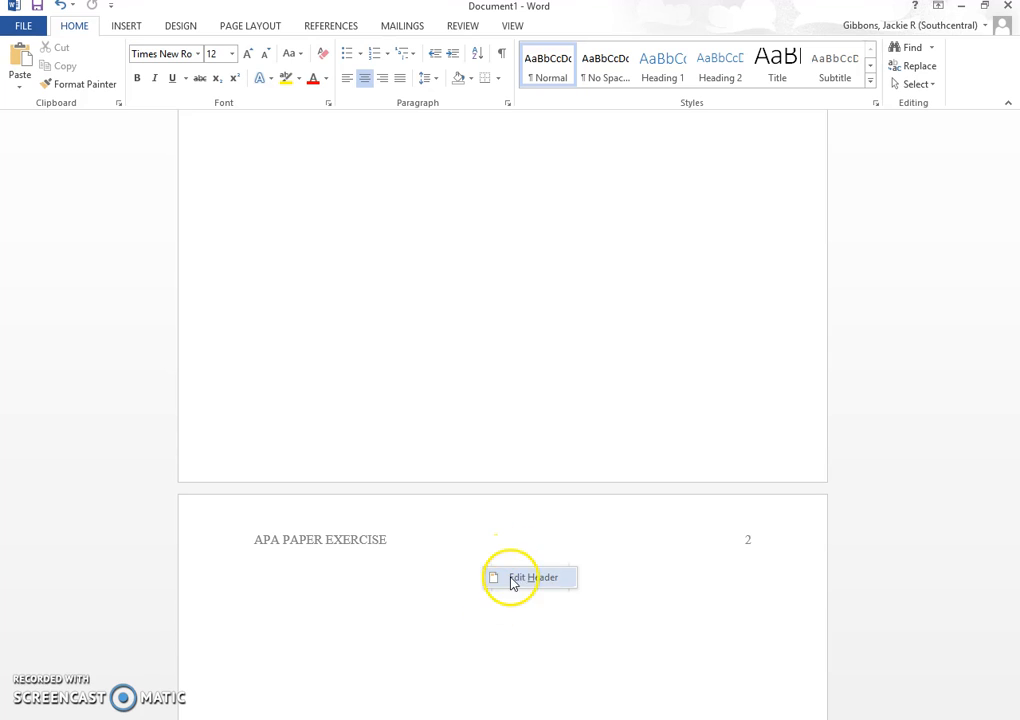
click(506, 600)
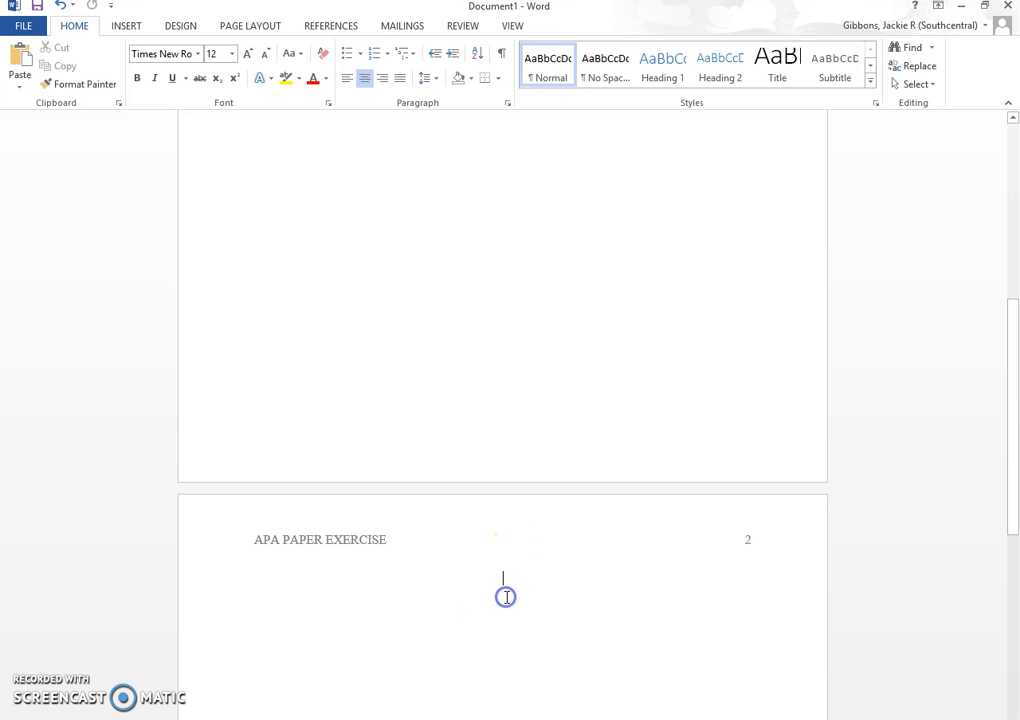
right_click(506, 600)
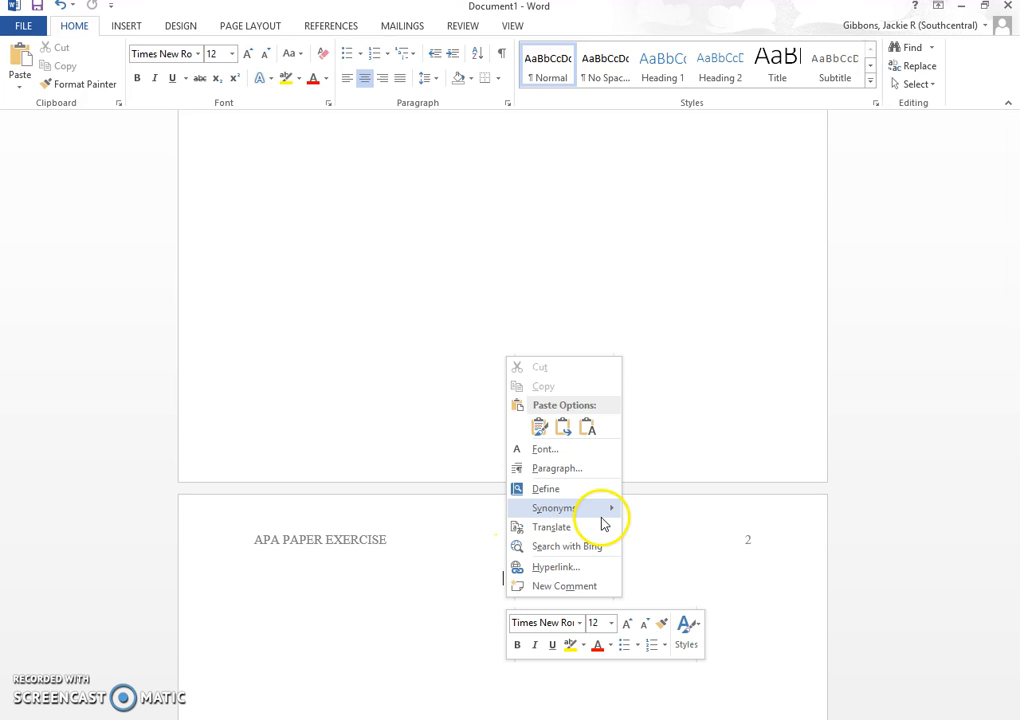
click(539, 427)
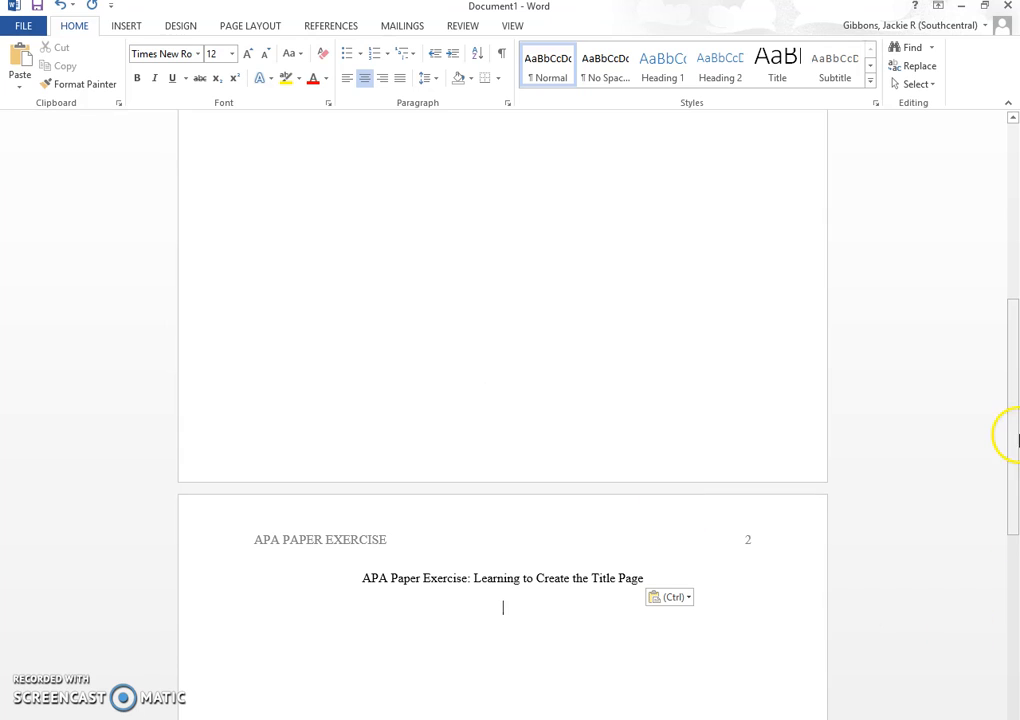
- Left-align the empty line directly below the pasted title on page 2
drag(1014, 448, 986, 492)
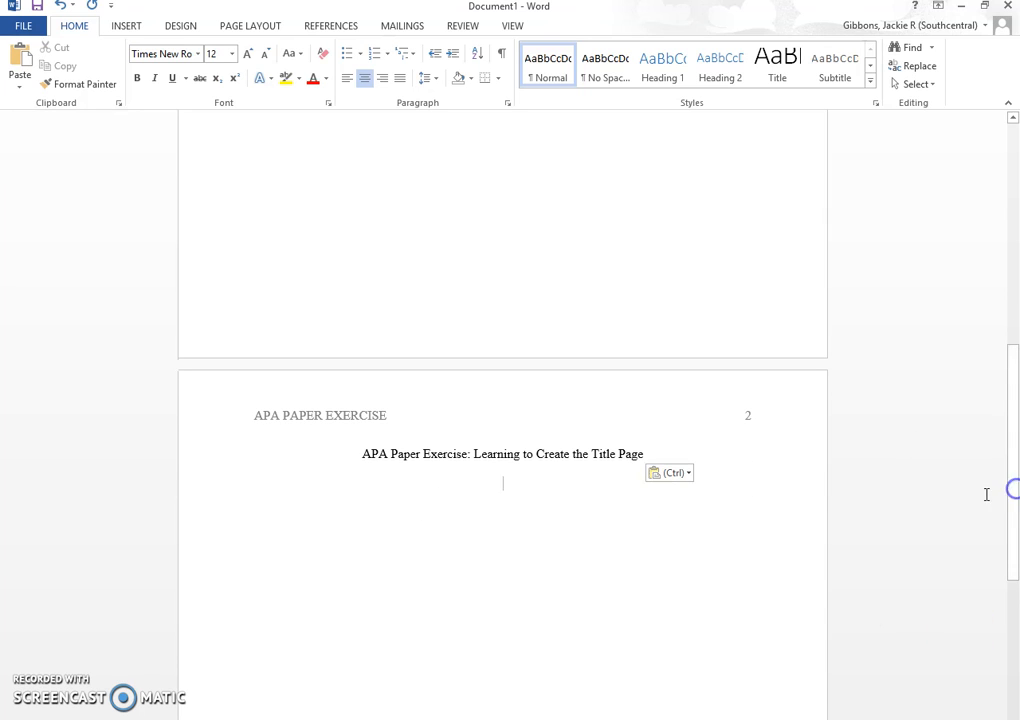
click(495, 478)
key(ctrl+l)
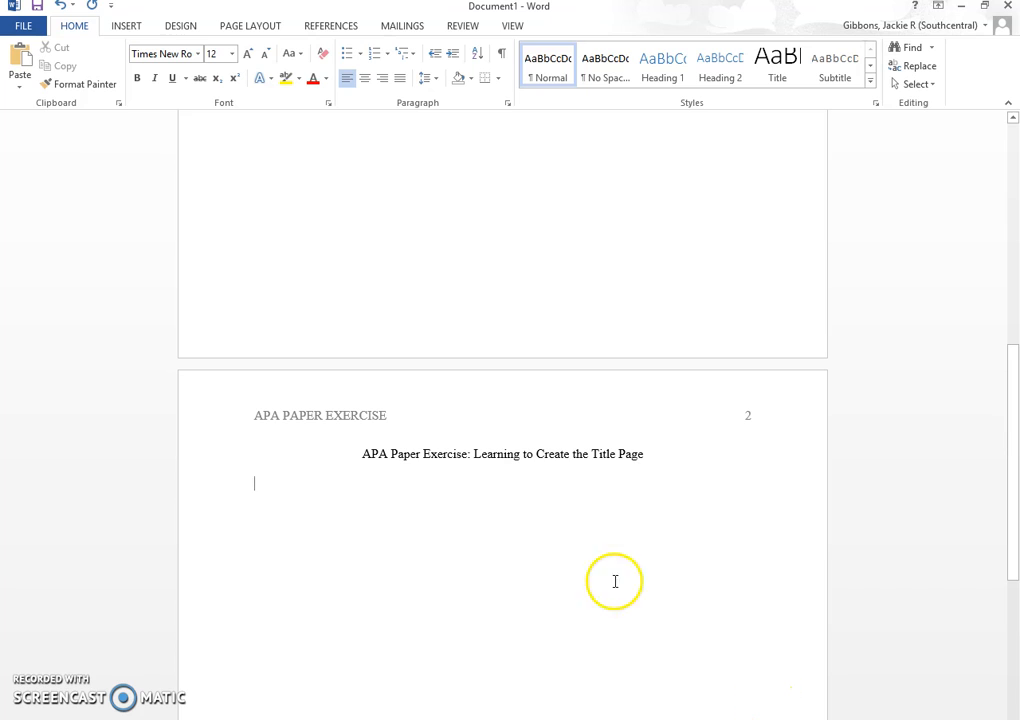
- Apply the Normal margin preset, 1" on all four sides, to the document
click(247, 27)
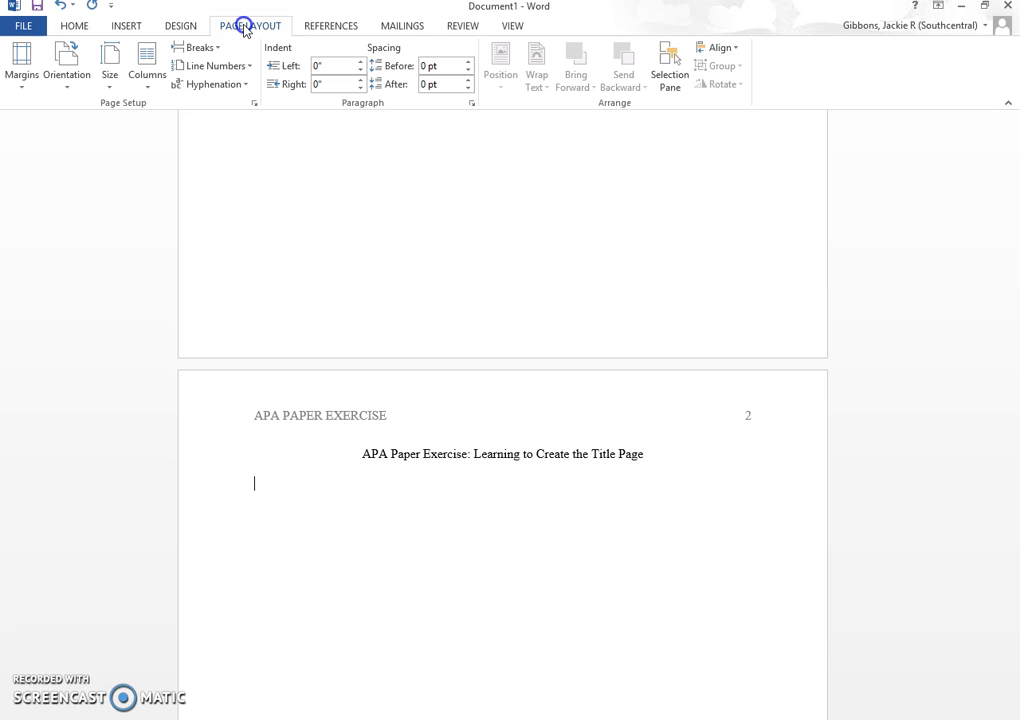
click(23, 80)
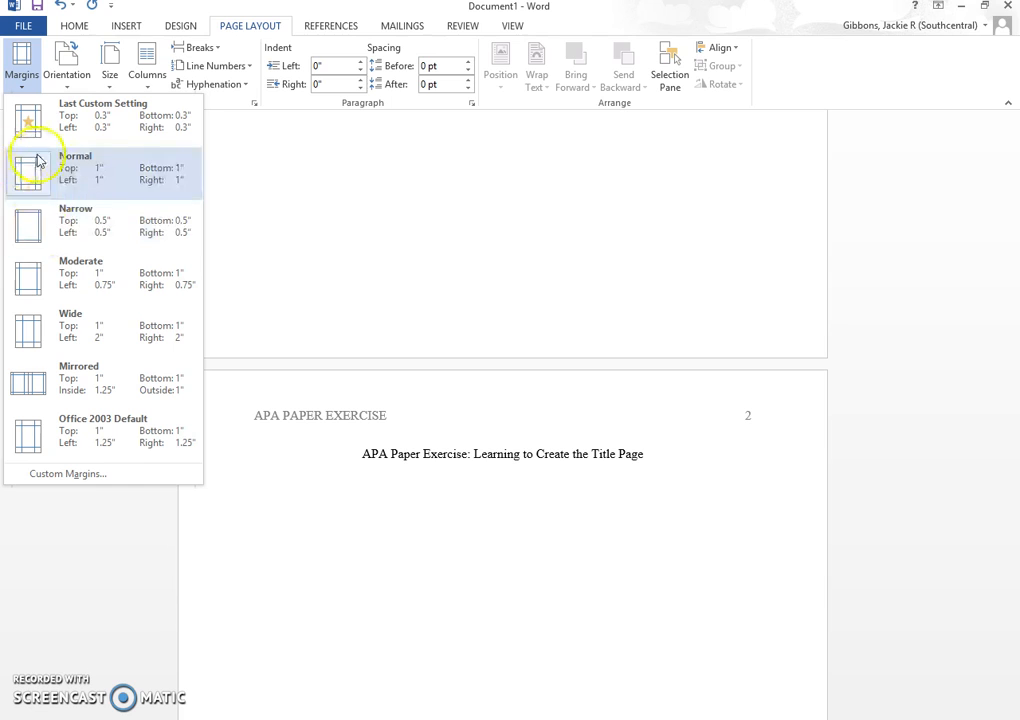
click(165, 176)
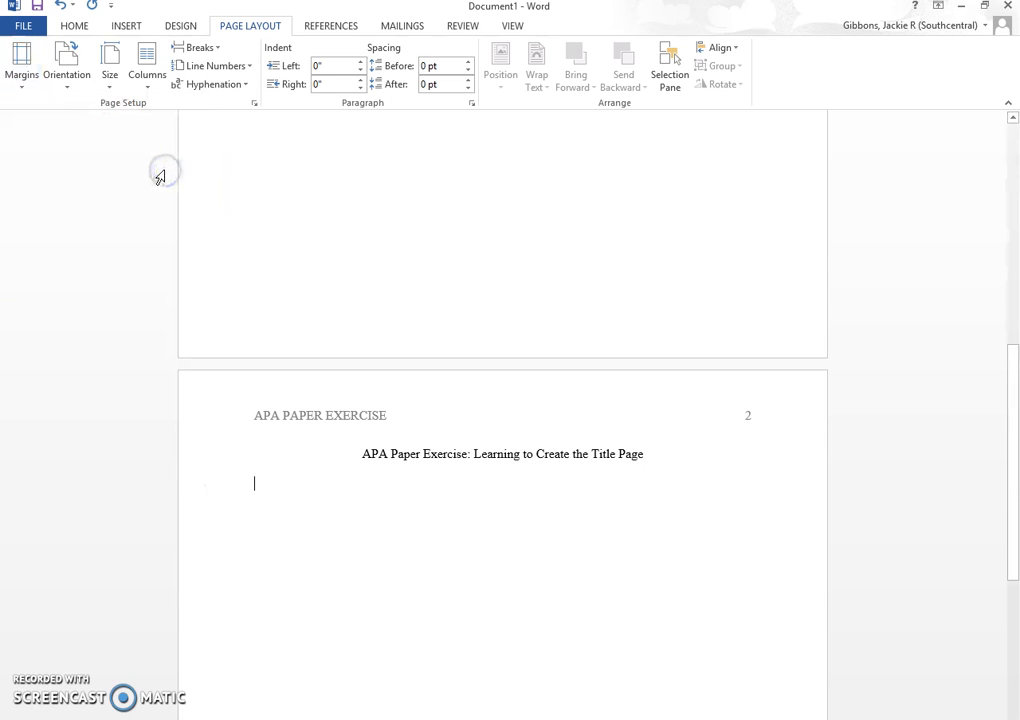
click(200, 468)
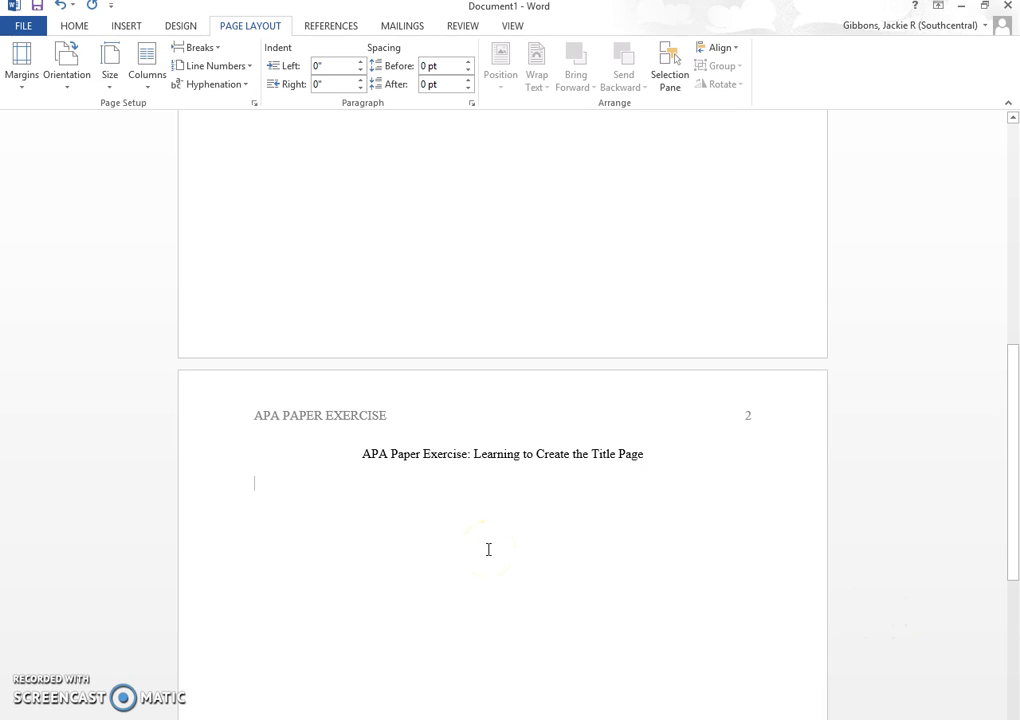
- Set the line spacing of the empty body line below the title to 2.0 and keep the cursor on that line
click(75, 26)
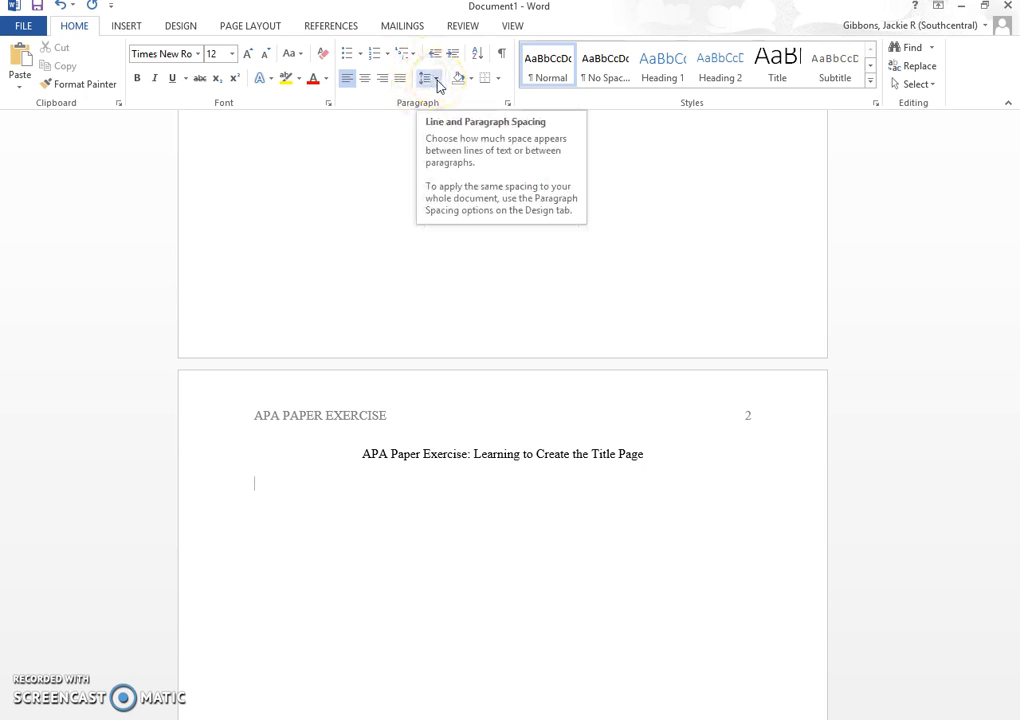
click(437, 80)
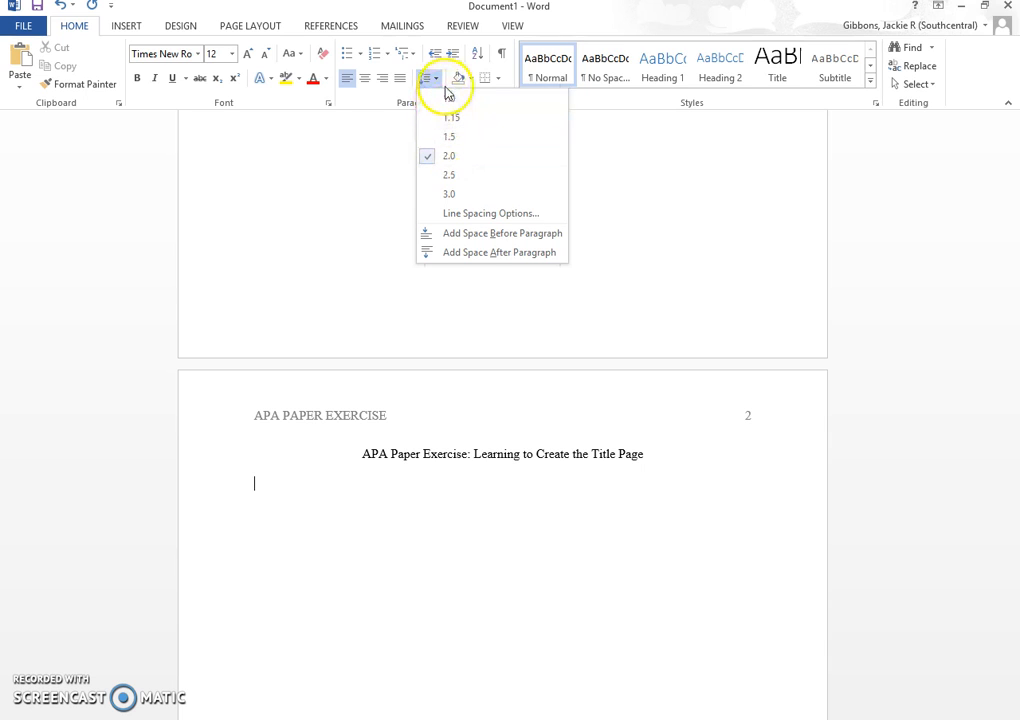
click(453, 156)
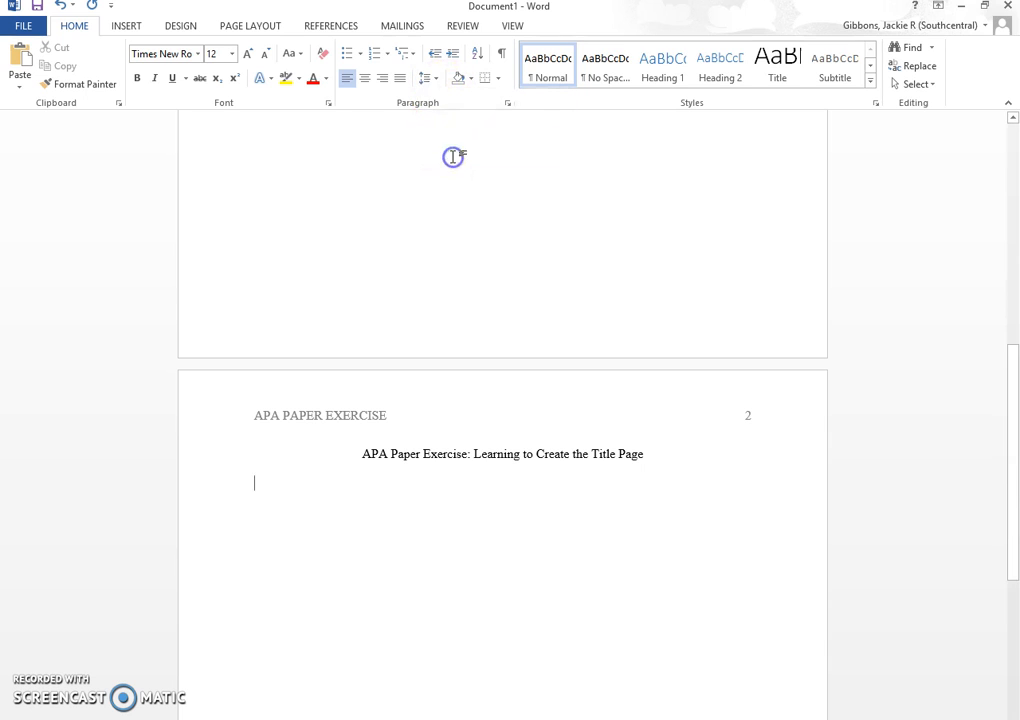
click(437, 80)
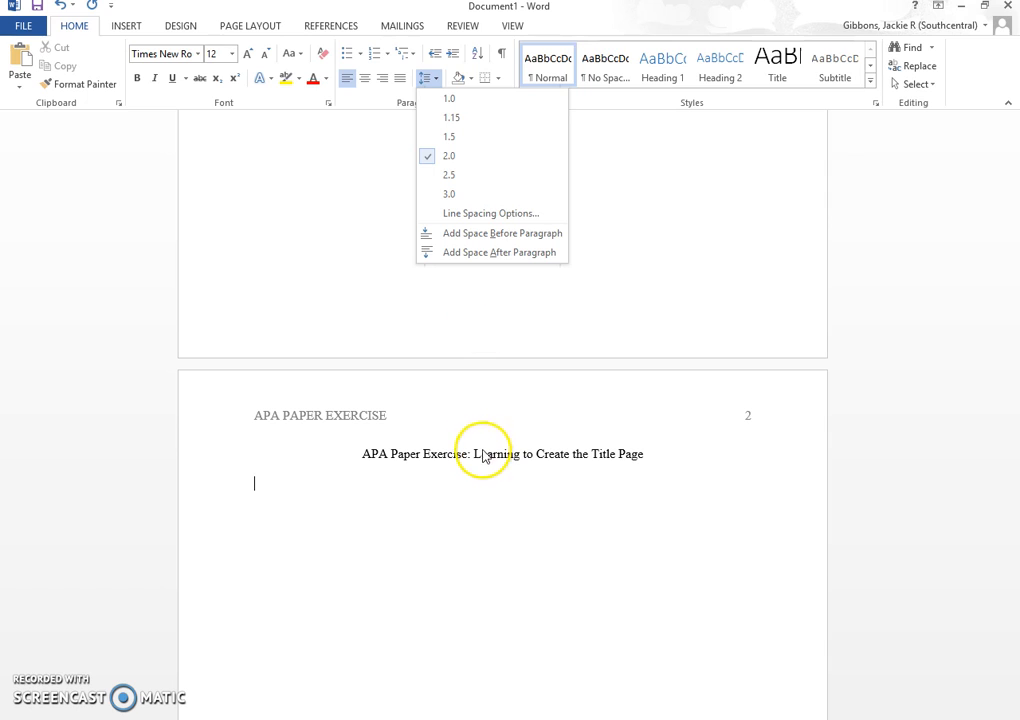
click(260, 487)
click(449, 530)
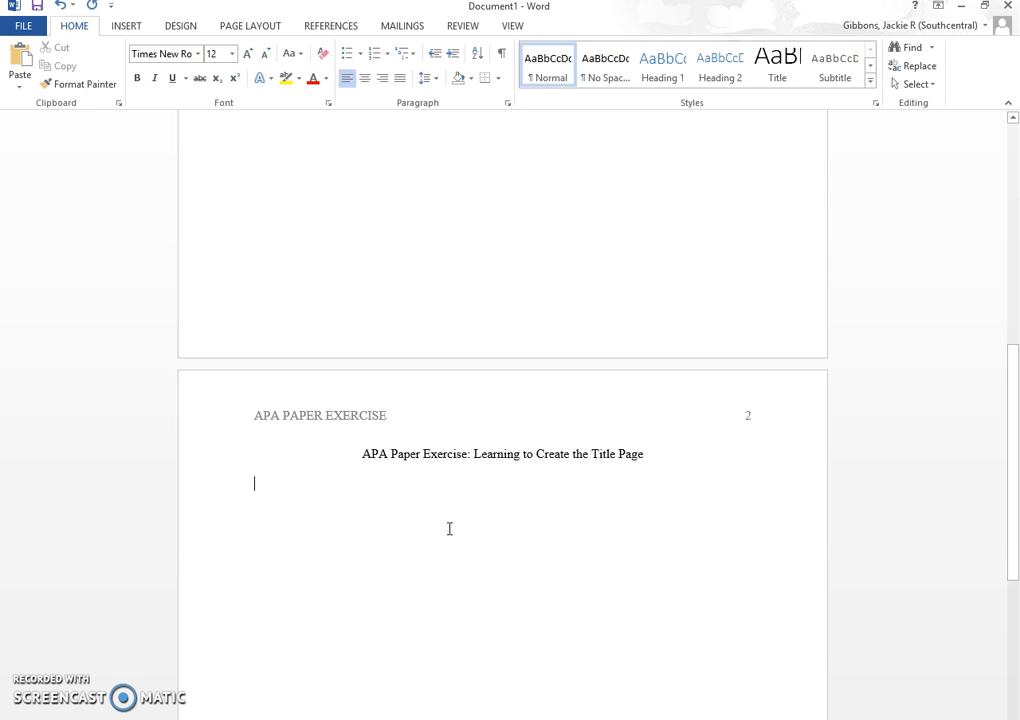
- Write the indented first body paragraph: "In this exercise, I am learning to format properly. This research paper will be much easier once I have mastered formatting."
key(Tab)
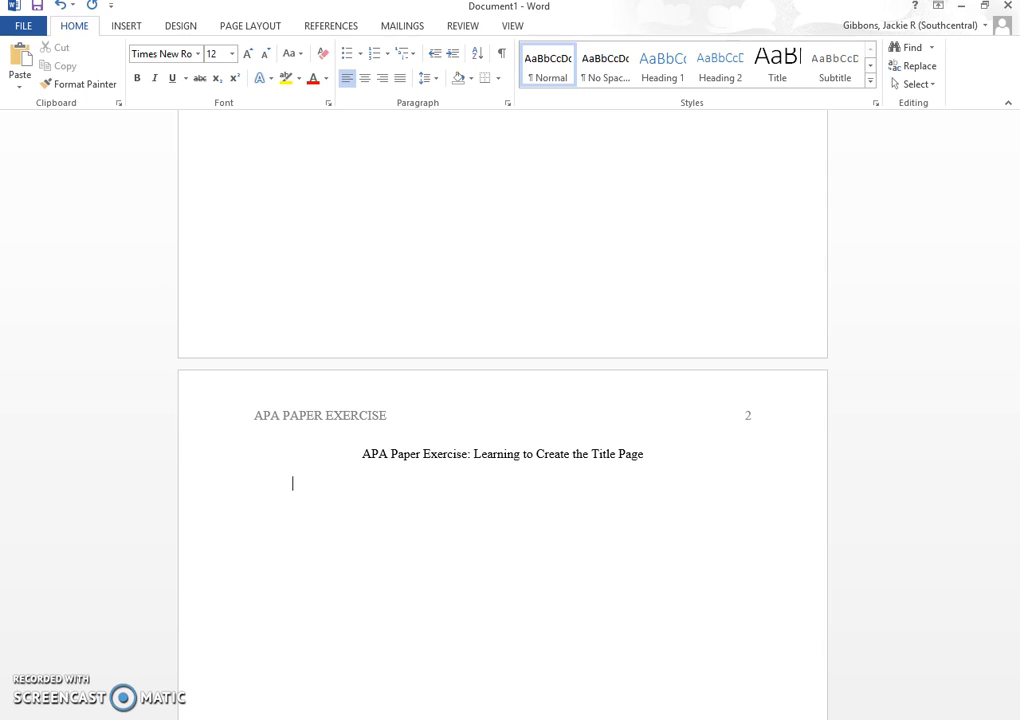
text(In this exercise, I am le)
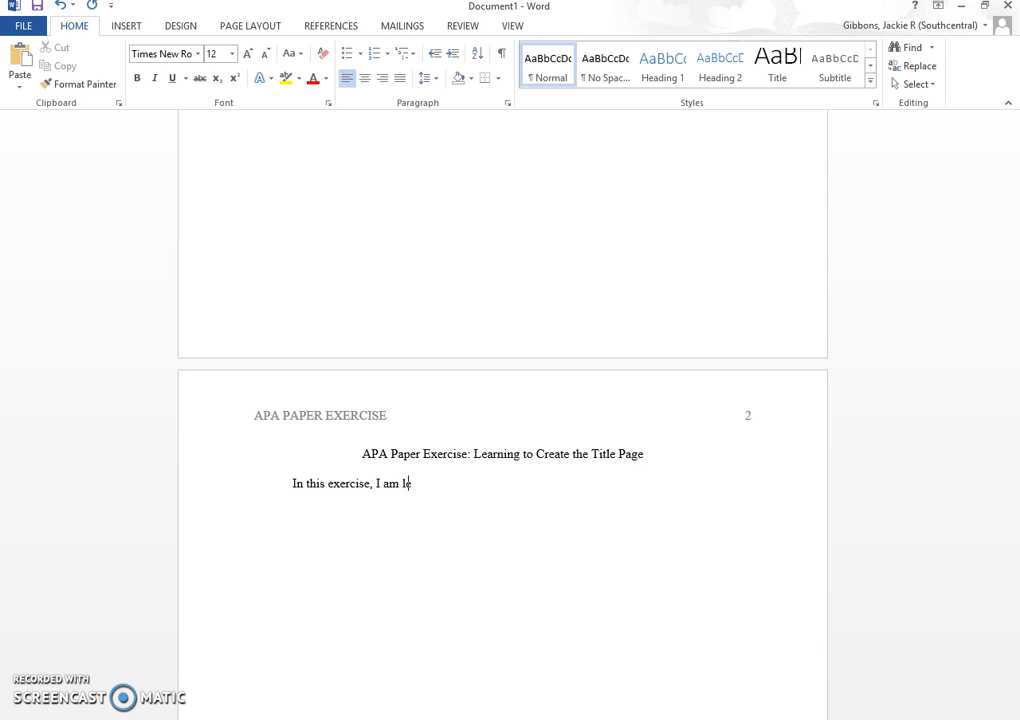
text(arning to format properly. )
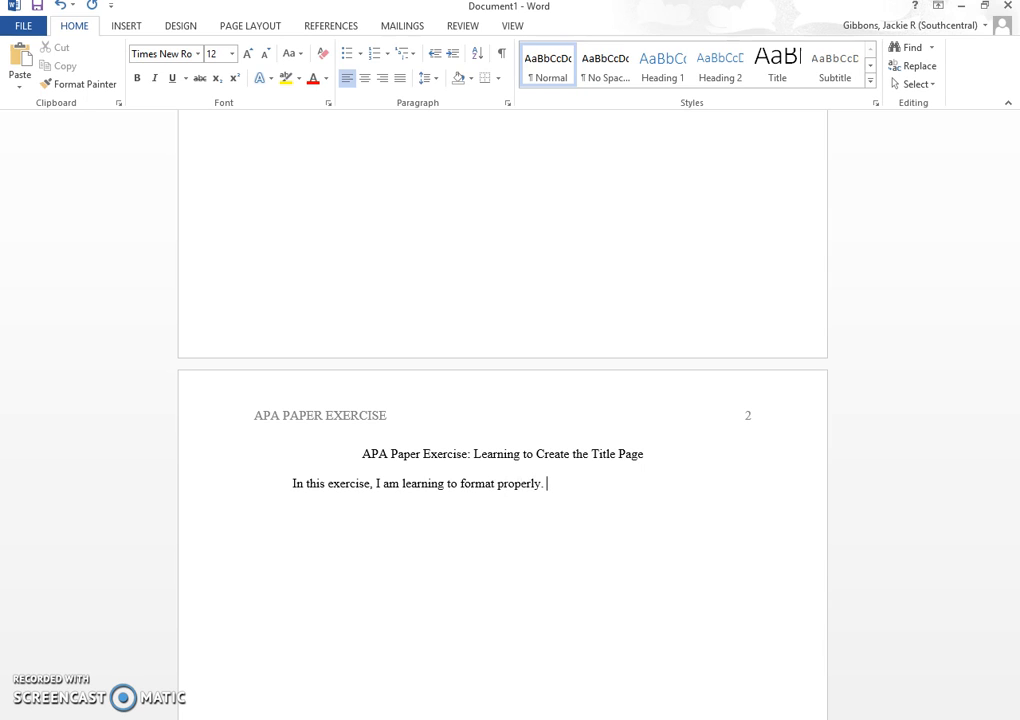
text(This research paper will be much easier )
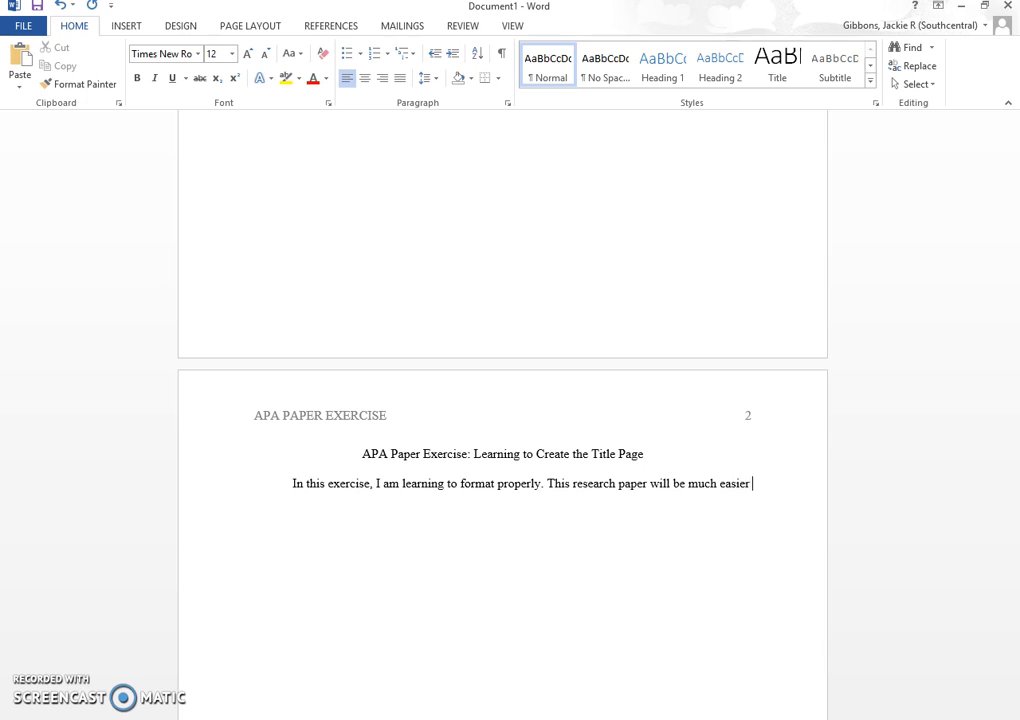
text(once I have mastered)
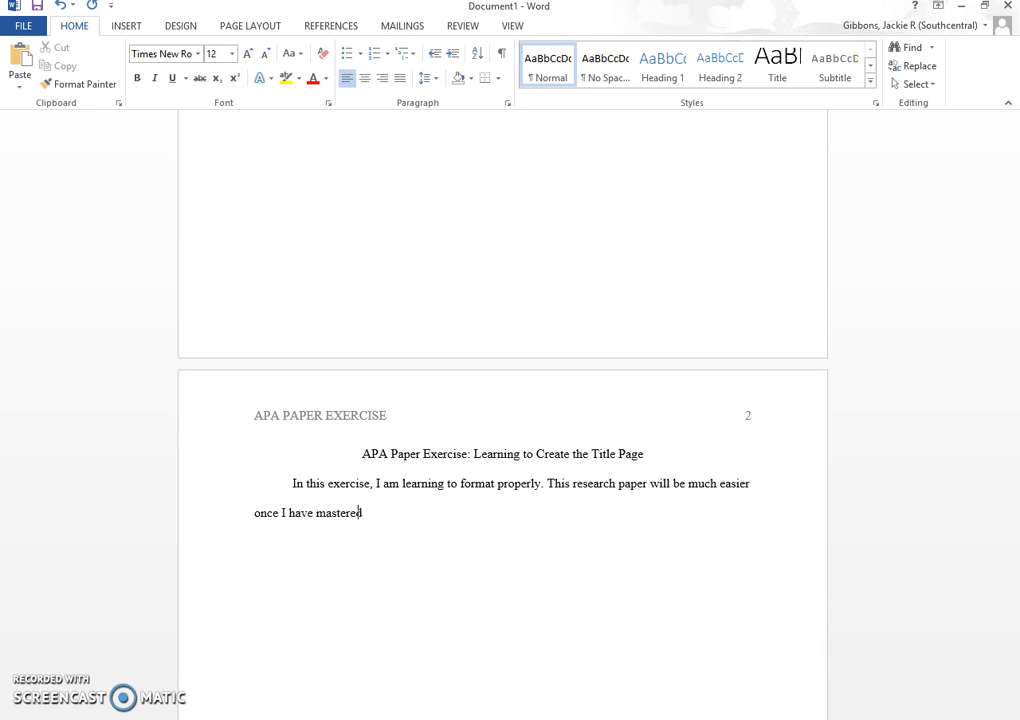
text( formatting.)
- Start an indented second paragraph below the first one with the text "In this paragraphs...."
key(Return)
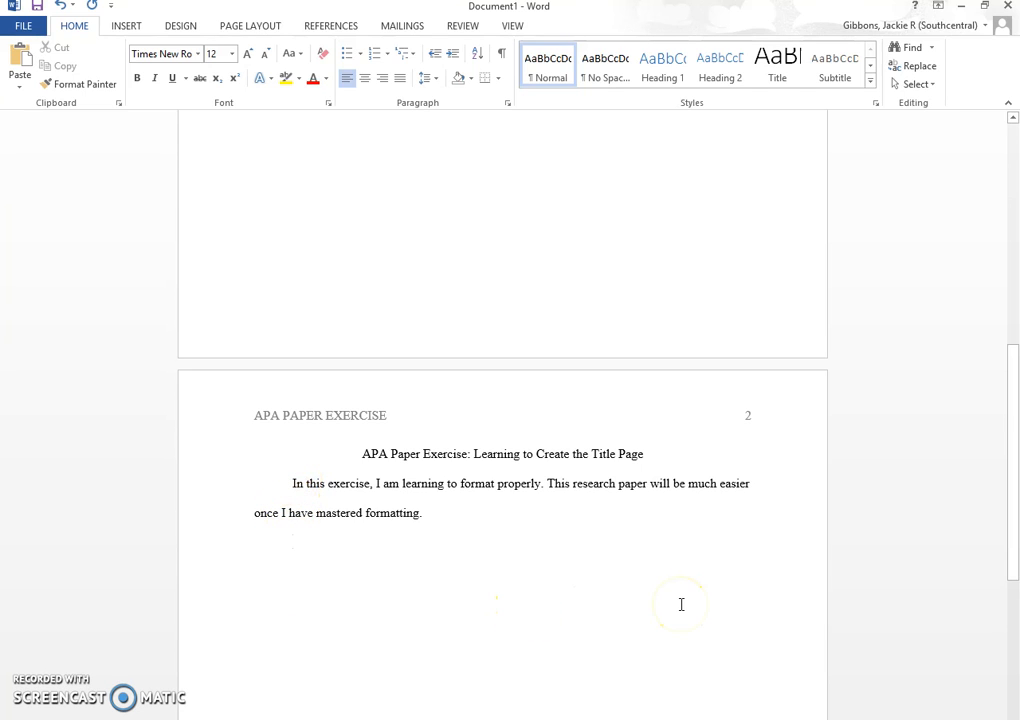
text(In this para)
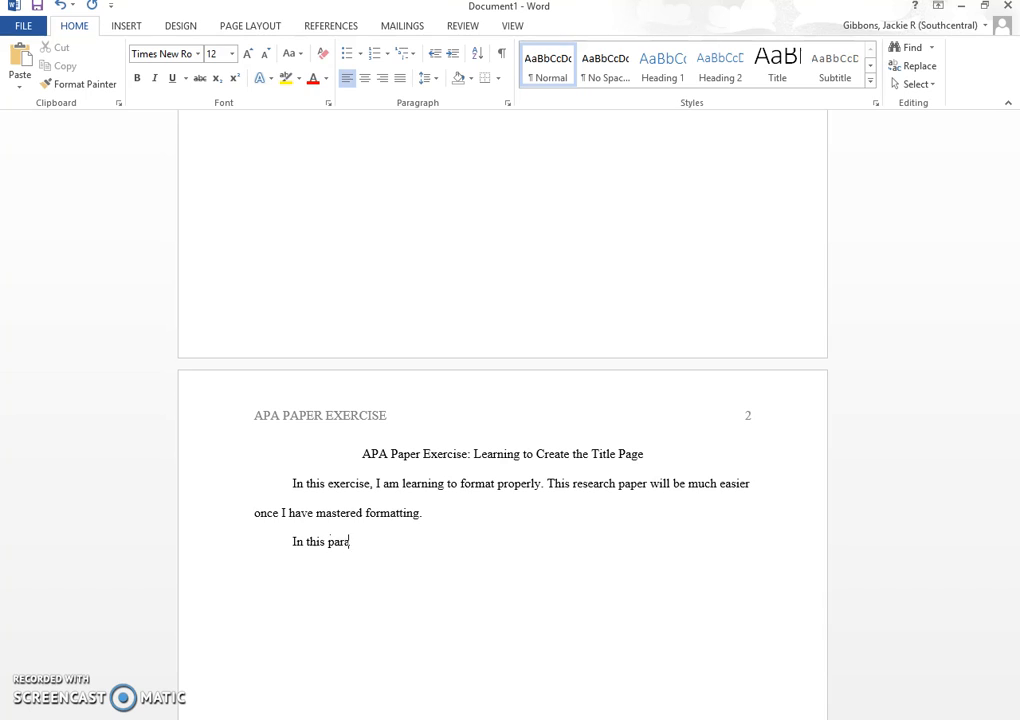
text(graphs....)
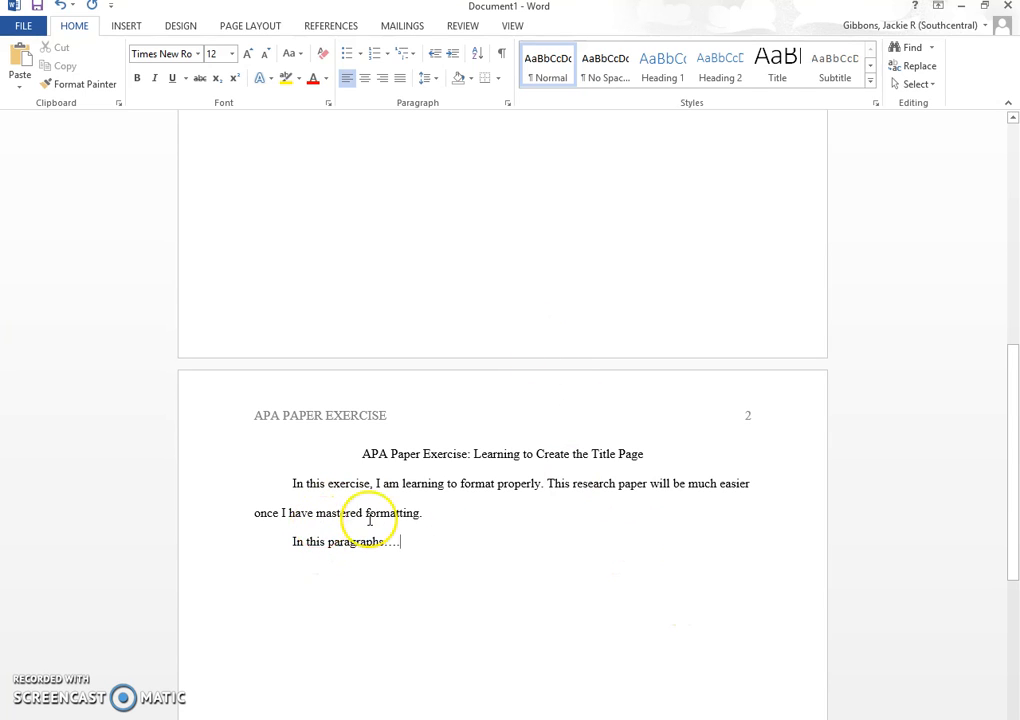
- Insert an extra blank line between the two body paragraphs and remove it again
click(441, 514)
key(Return)
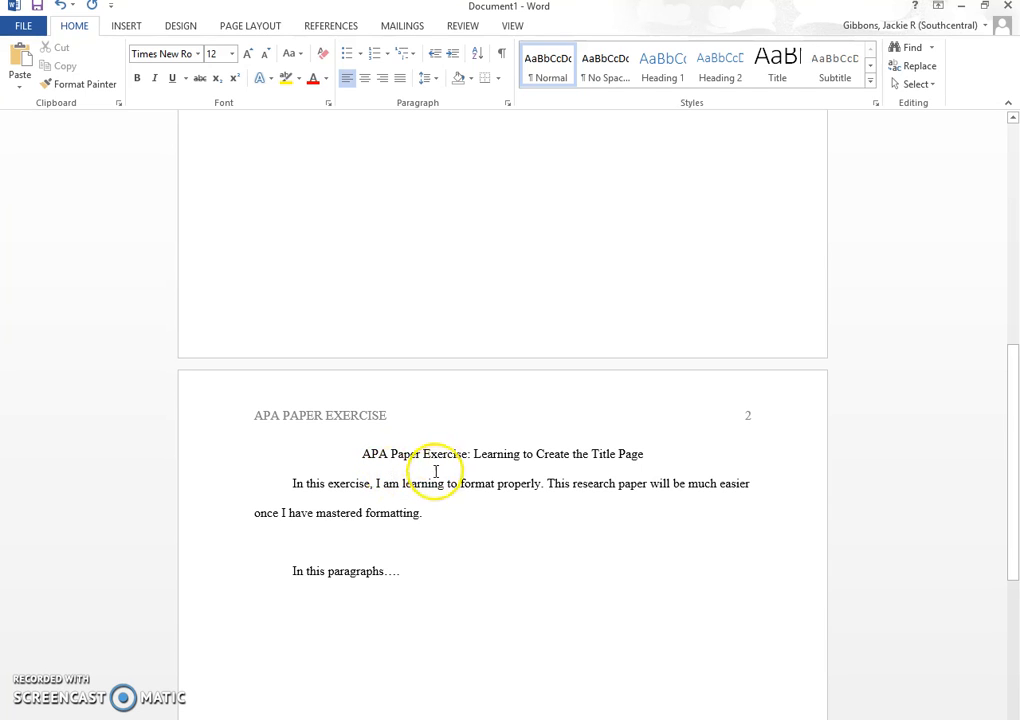
click(350, 542)
key(Delete)
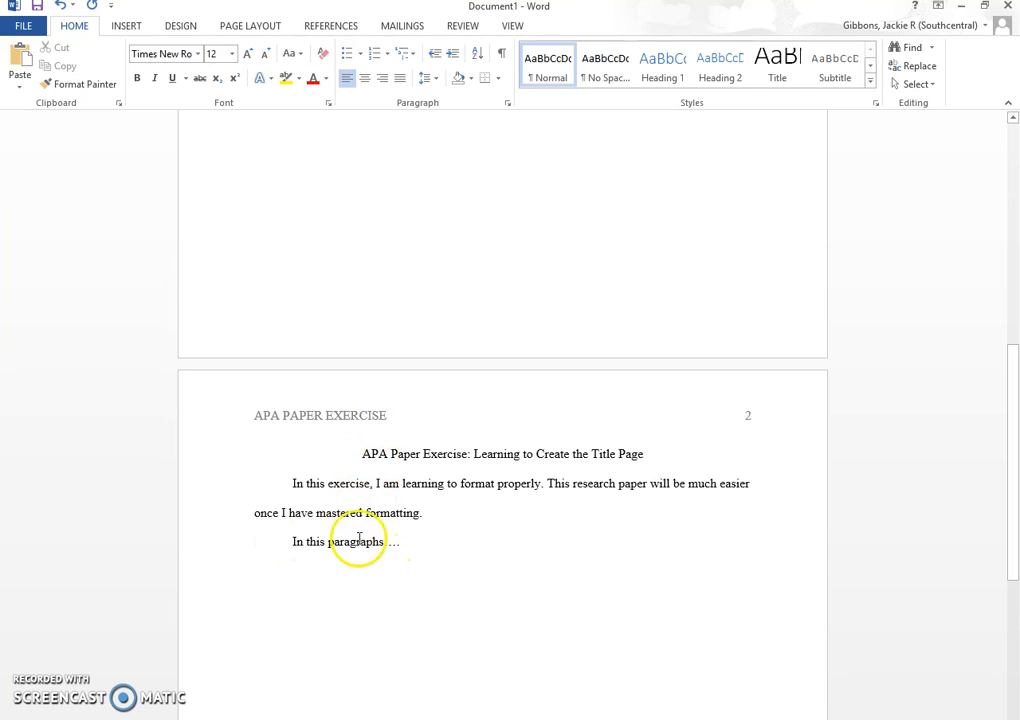
drag(1013, 369, 1014, 438)
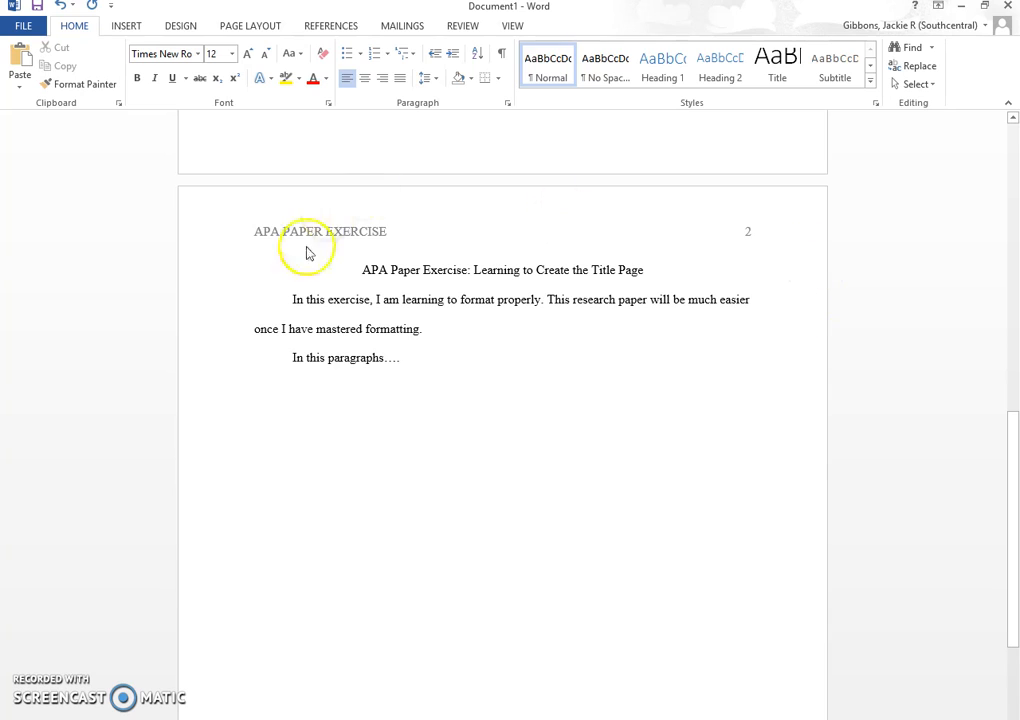
drag(365, 271, 645, 271)
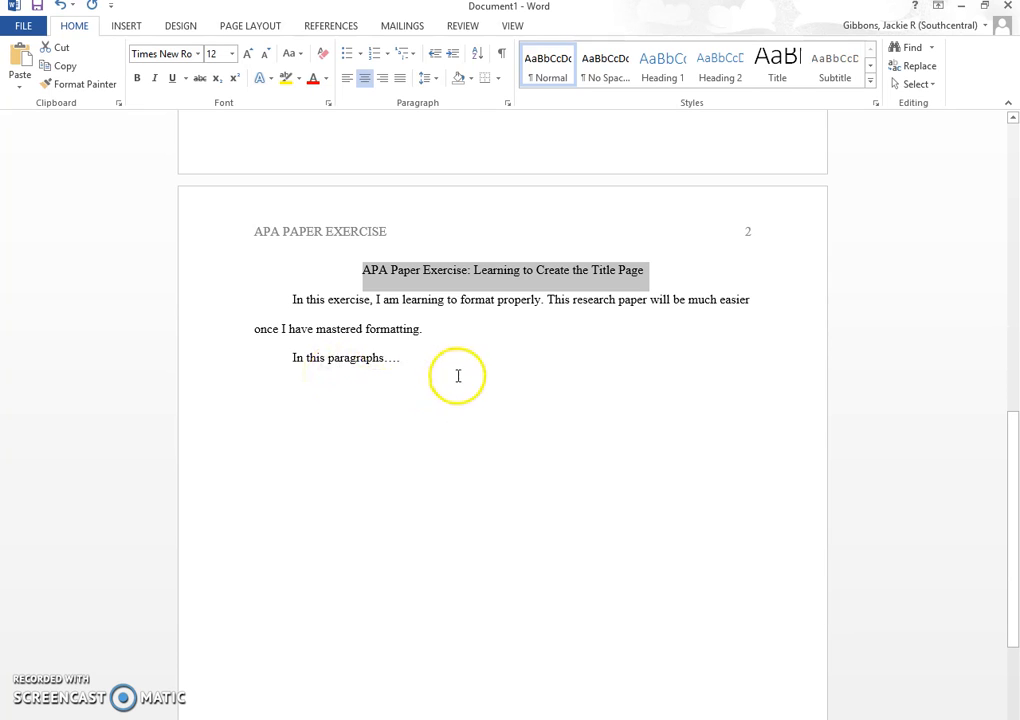
click(403, 443)
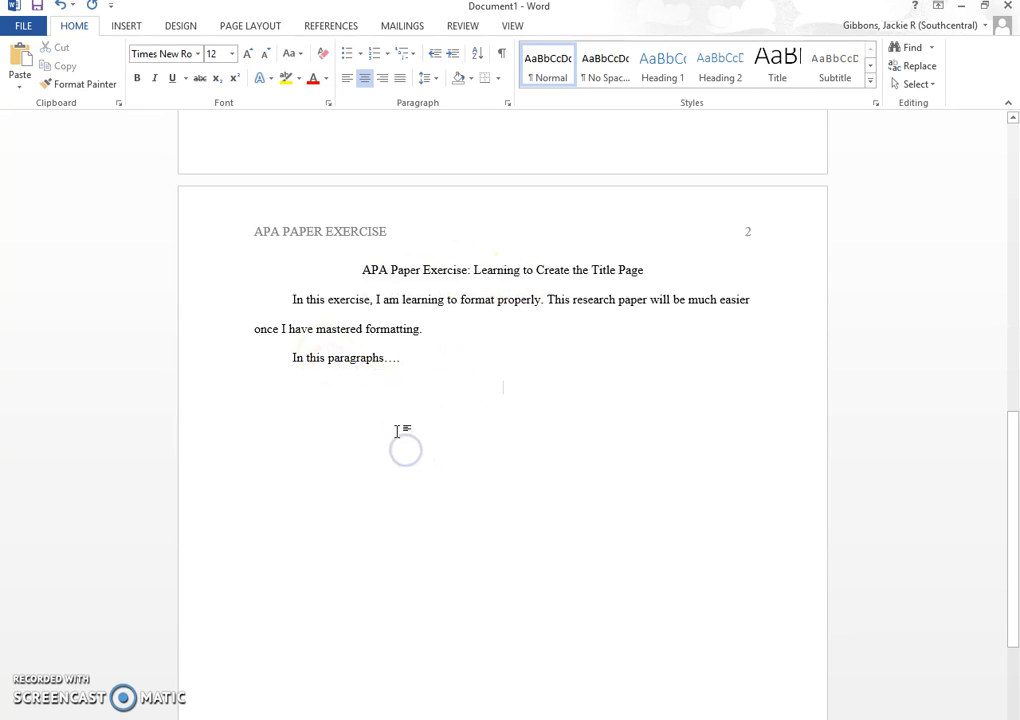